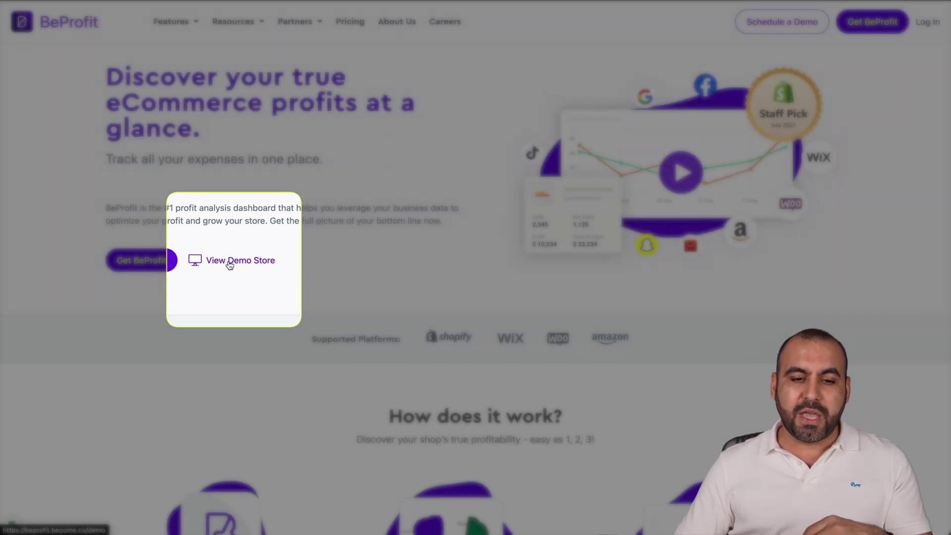
Step: Launch BeProfit's demo store from the marketing homepage
click(229, 265)
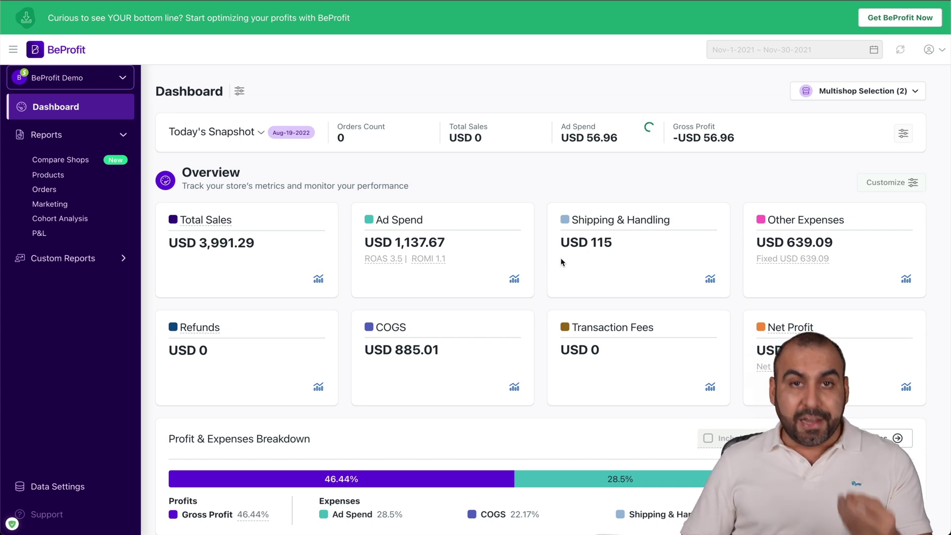
Step: Scroll down the demo Dashboard to see net profit and margin figures
scroll(297, 178, down, 2)
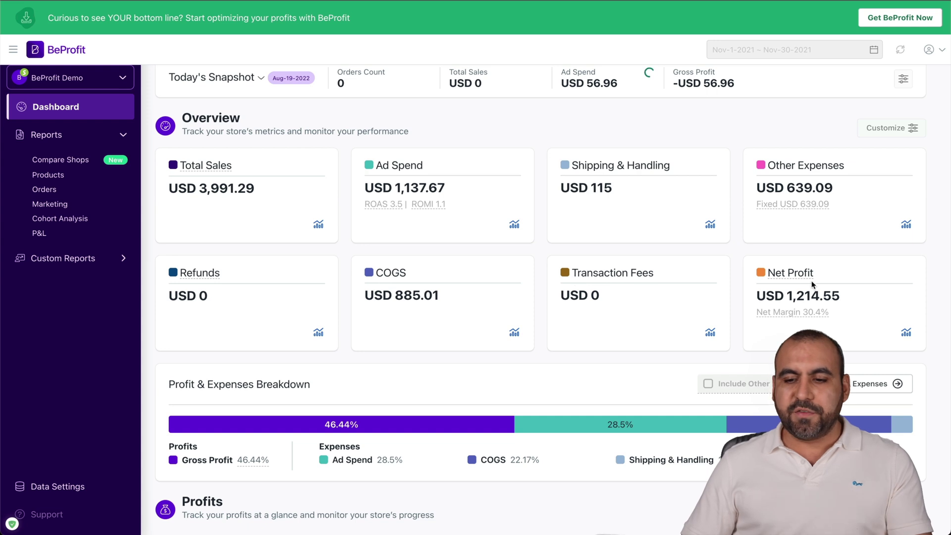
Step: Review the Dashboard figures down the page and back, then go to Data Settings
scroll(610, 351, down, 7)
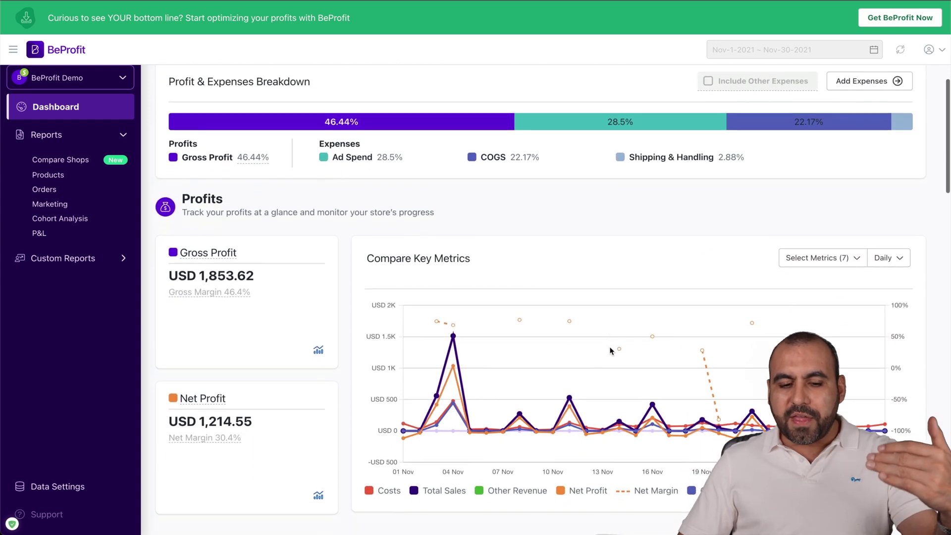
scroll(610, 350, down, 4)
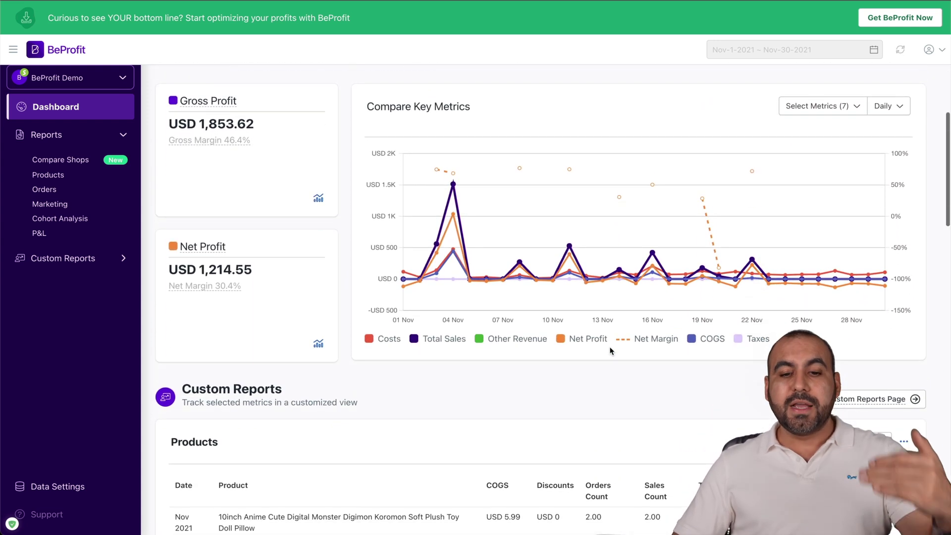
scroll(610, 351, down, 4)
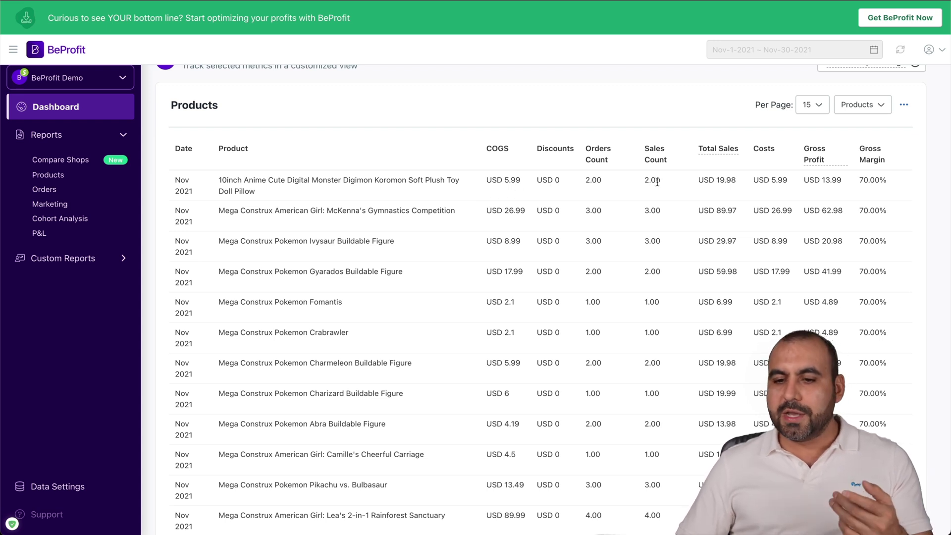
mouse_move(826, 148)
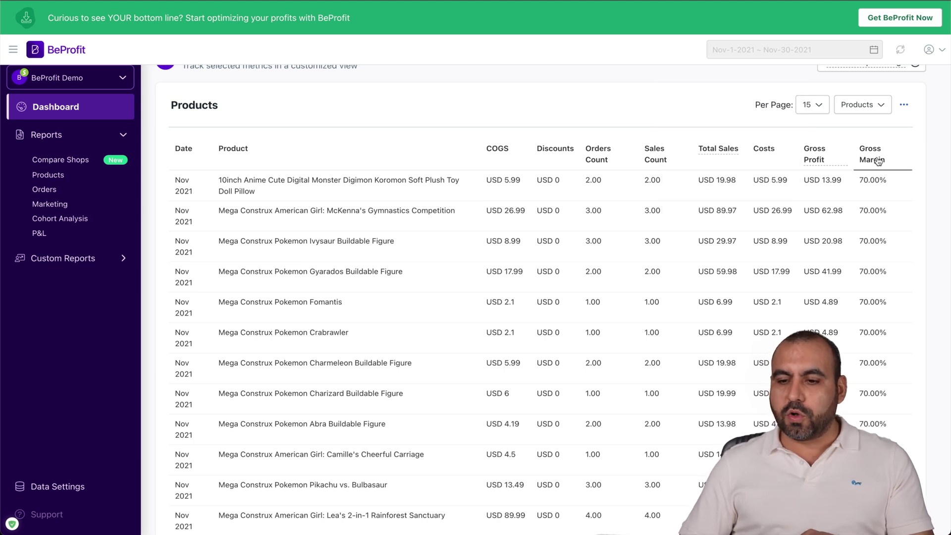
scroll(858, 186, up, 10)
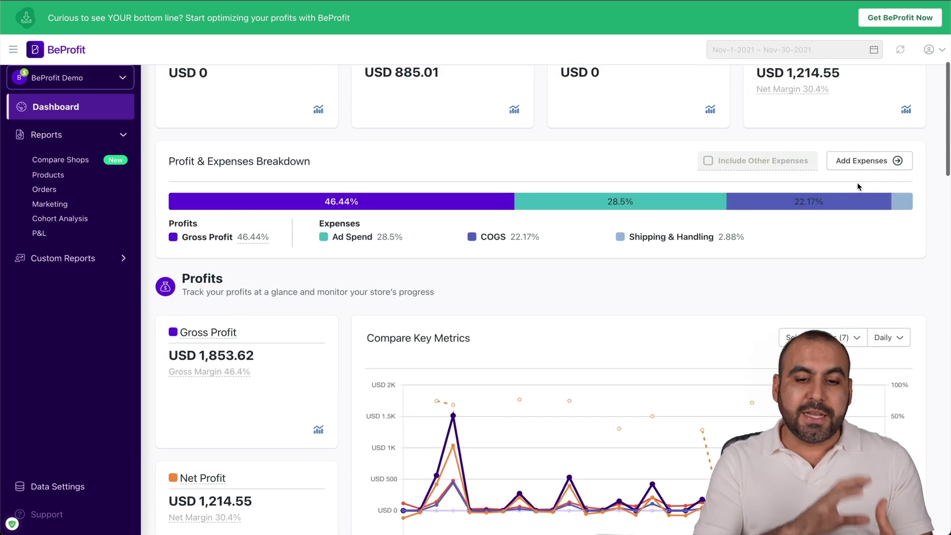
scroll(858, 198, up, 5)
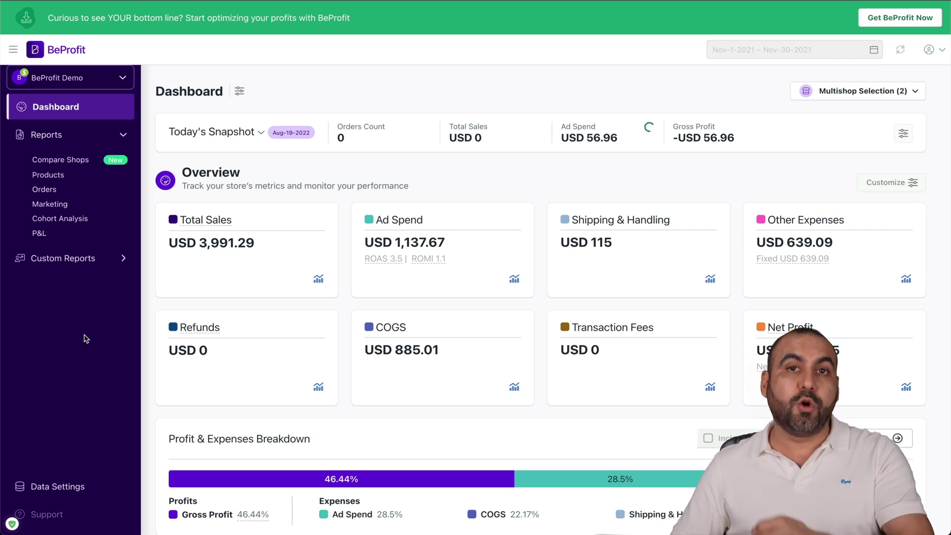
click(44, 491)
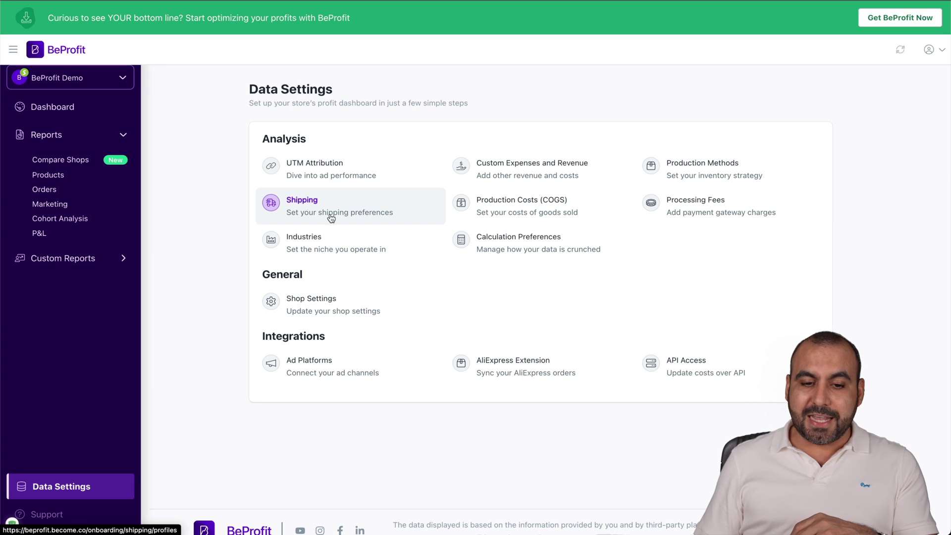
click(314, 207)
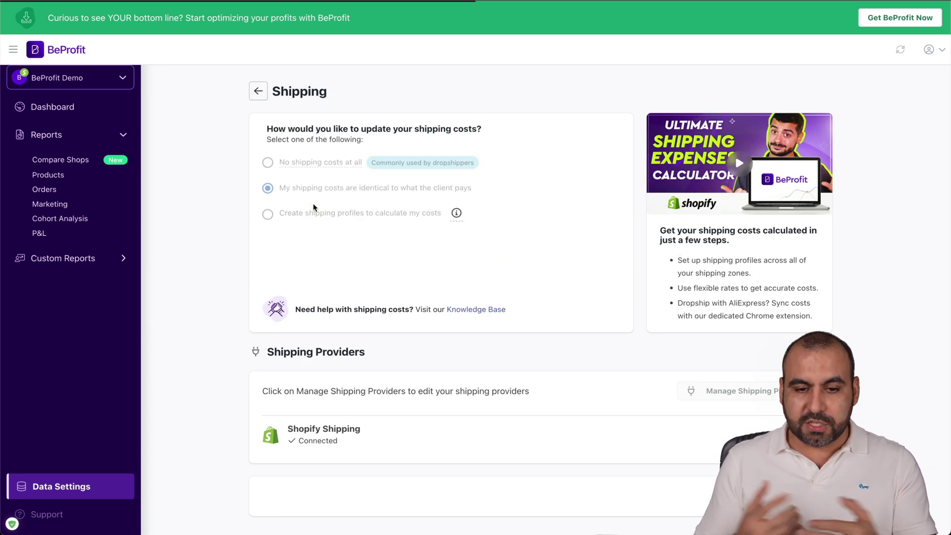
scroll(314, 207, down, 2)
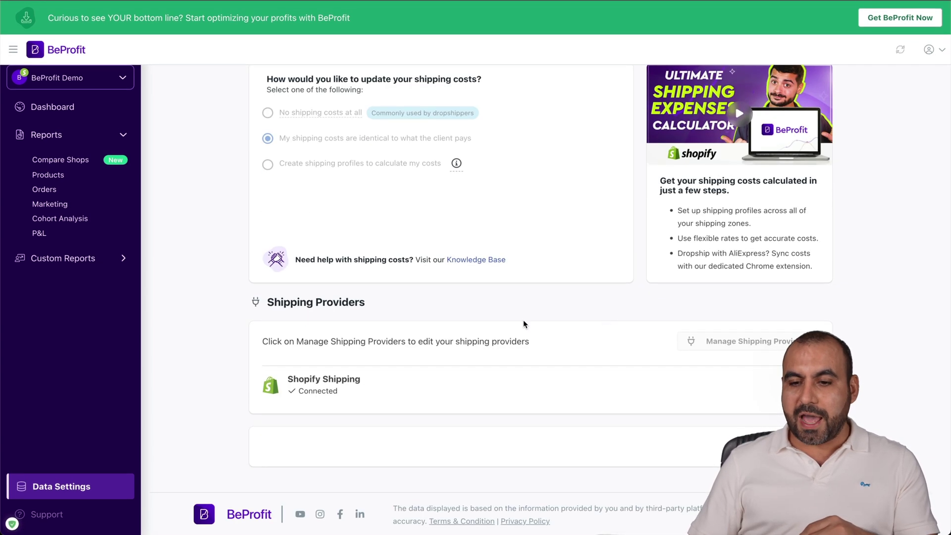
key(alt+Left)
click(310, 253)
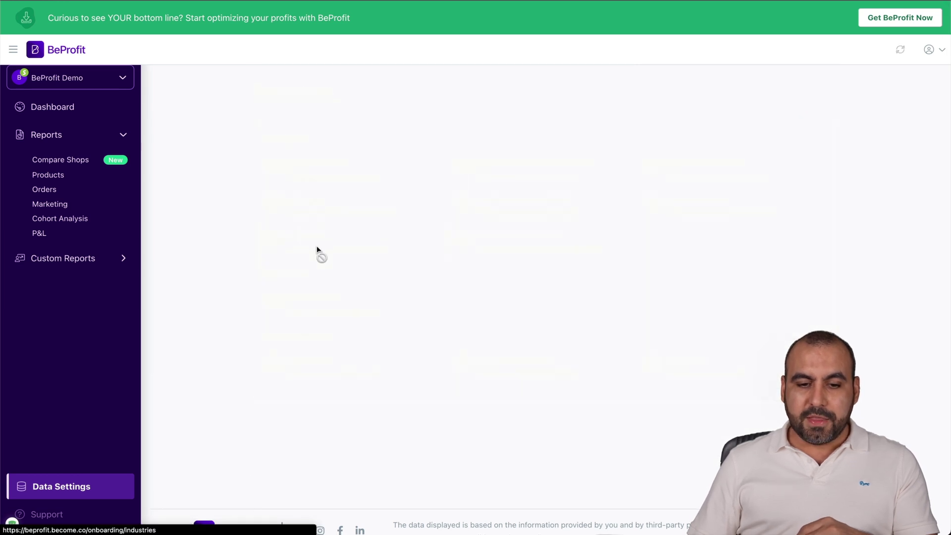
scroll(461, 342, left, 5)
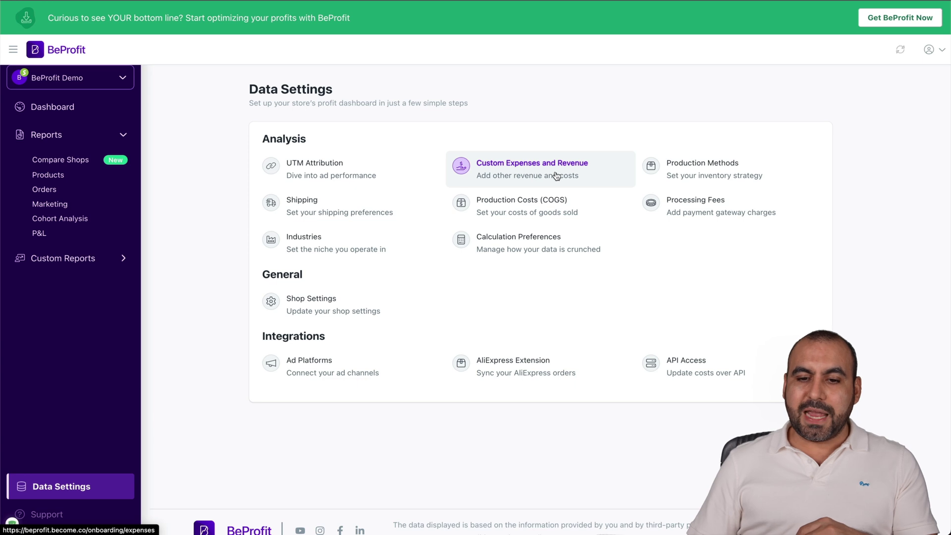
click(557, 176)
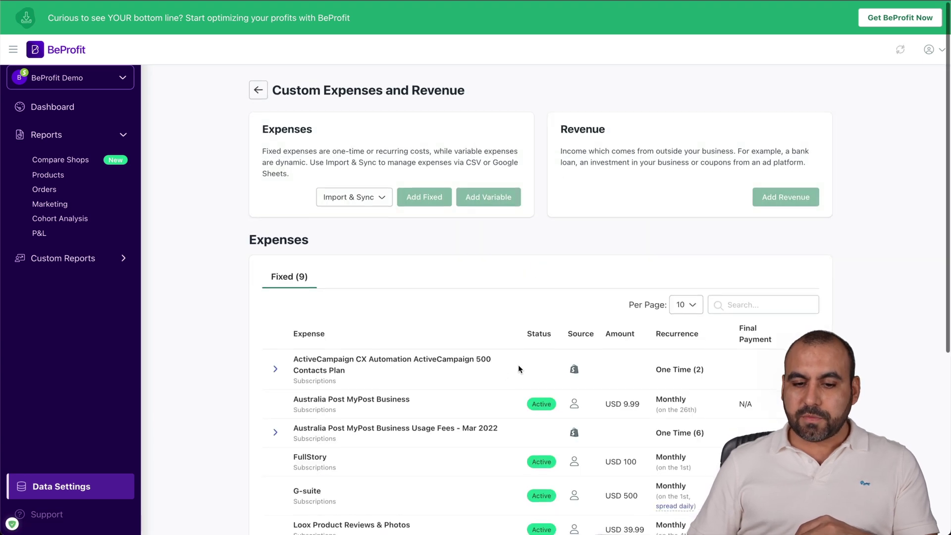
scroll(518, 364, down, 2)
scroll(519, 366, down, 1)
scroll(388, 247, down, 3)
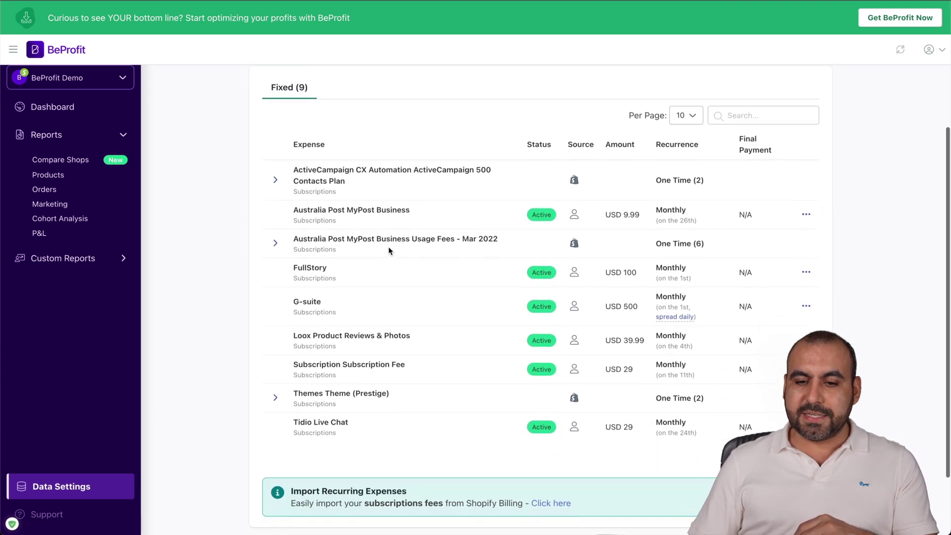
scroll(401, 229, up, 1)
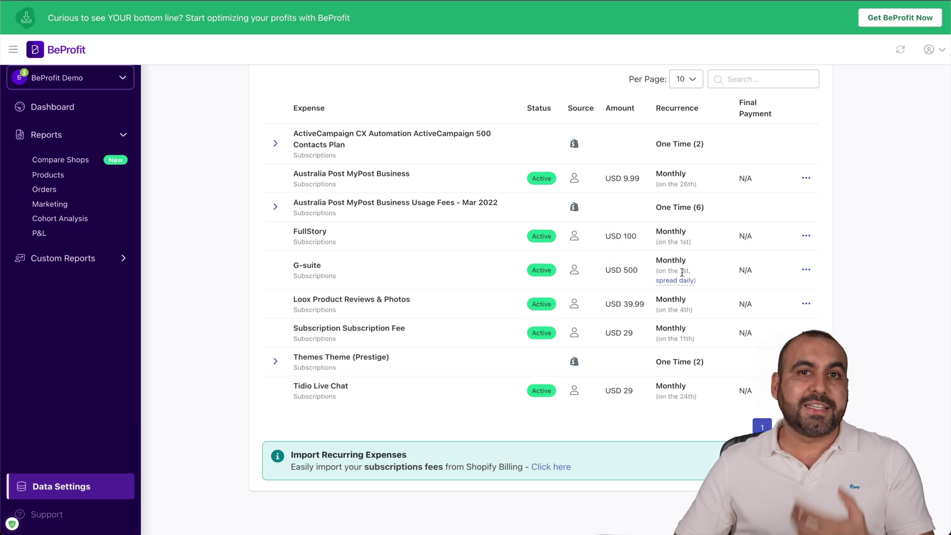
scroll(537, 355, up, 5)
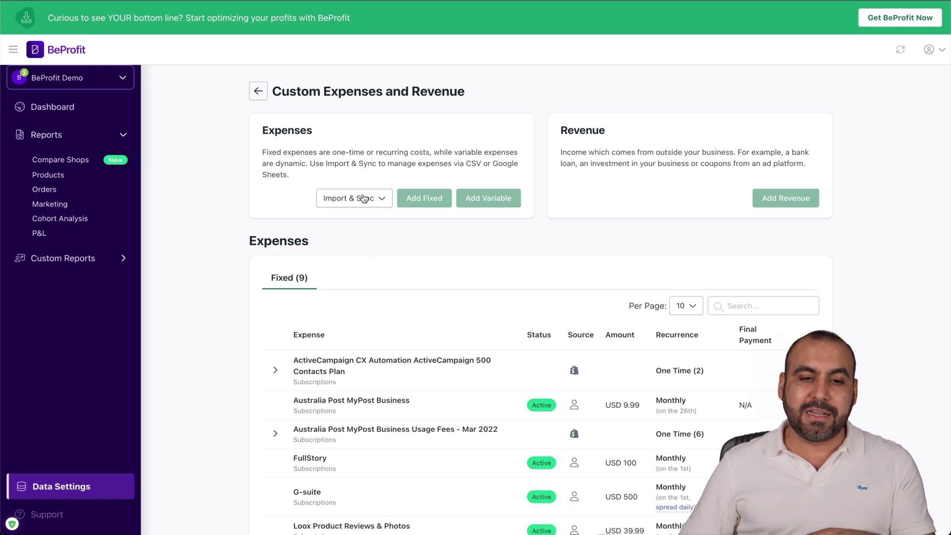
Step: Return to Data Settings and review the production costs (COGS) settings page
click(263, 92)
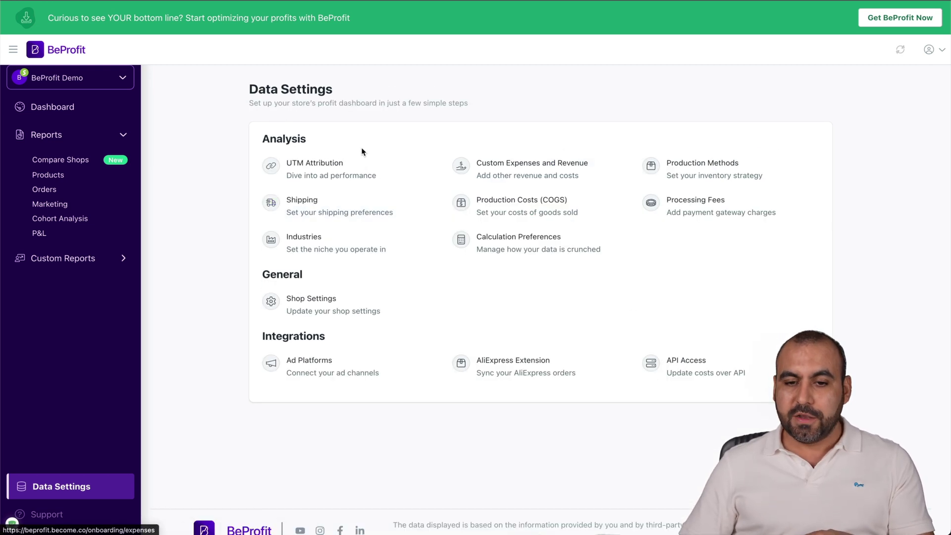
click(533, 214)
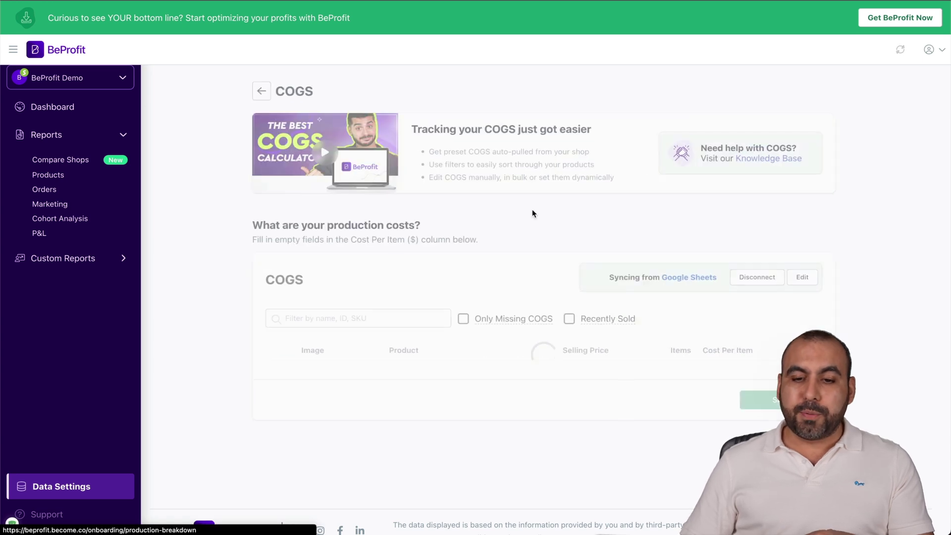
scroll(512, 405, down, 4)
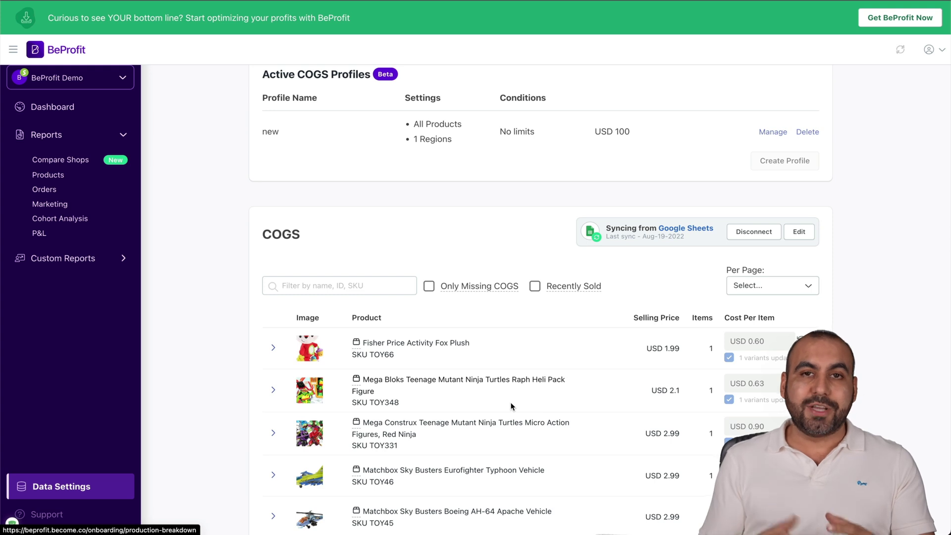
scroll(512, 405, up, 4)
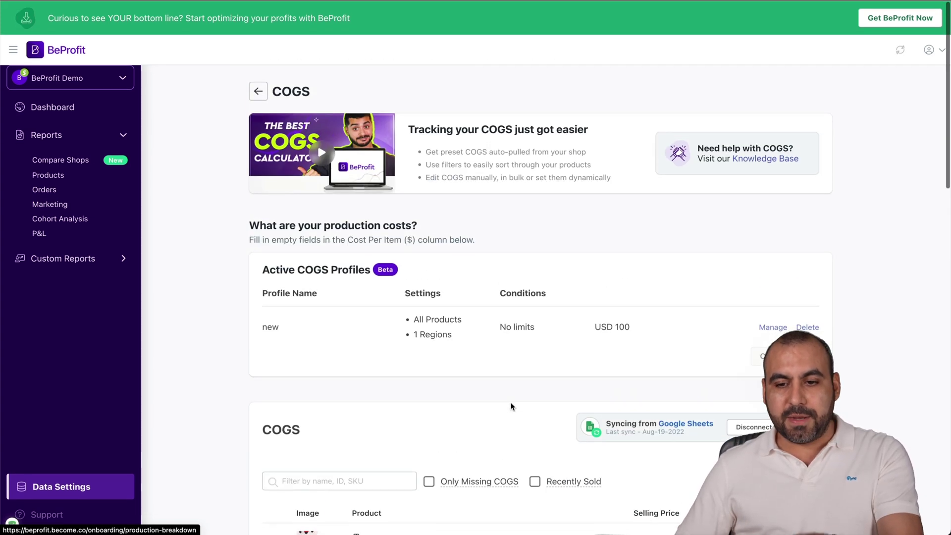
key(alt+Left)
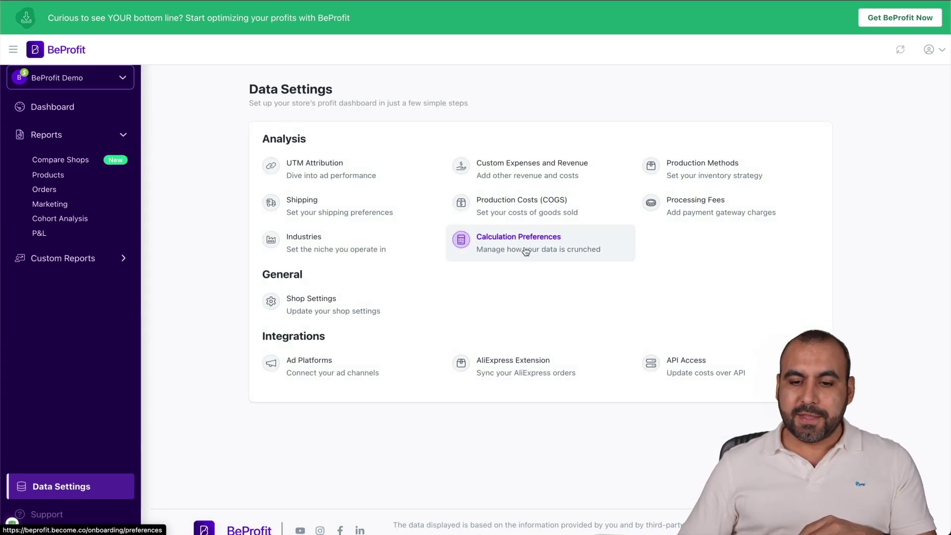
Step: View Calculation Preferences, Production Methods and Processing Fees, then go to Shop Settings
click(524, 246)
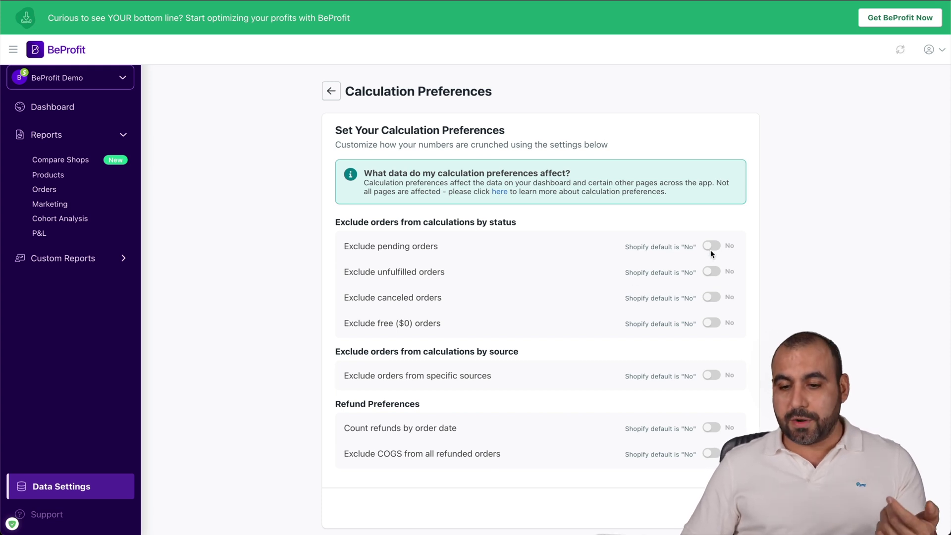
key(alt+Left)
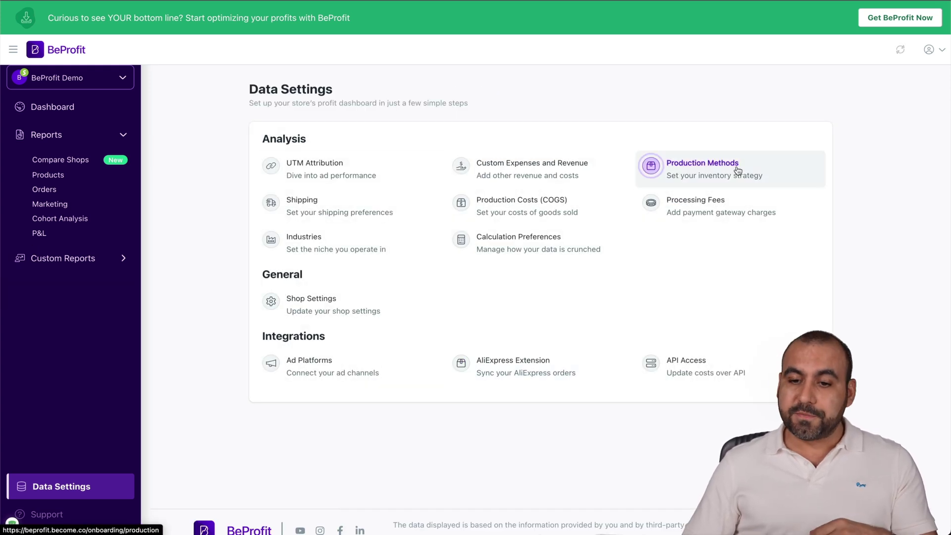
click(717, 169)
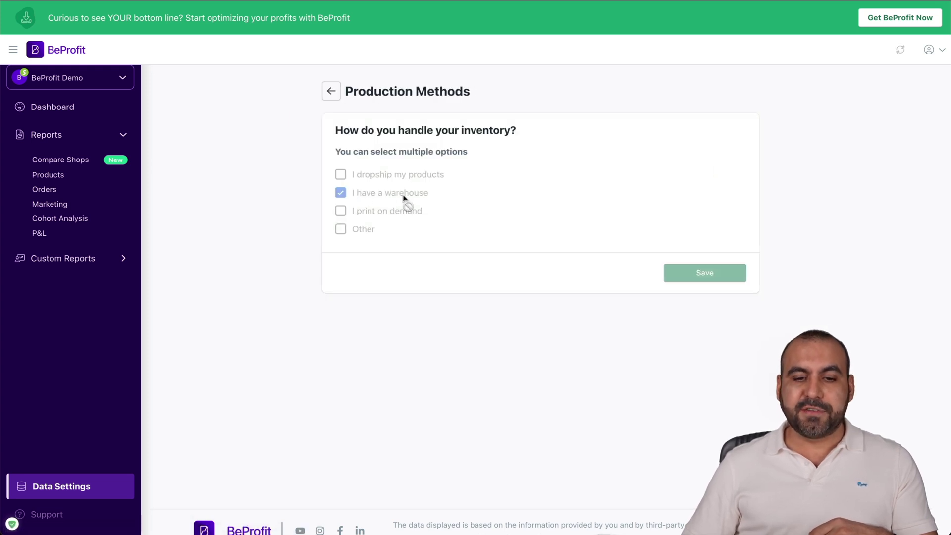
key(alt+Left)
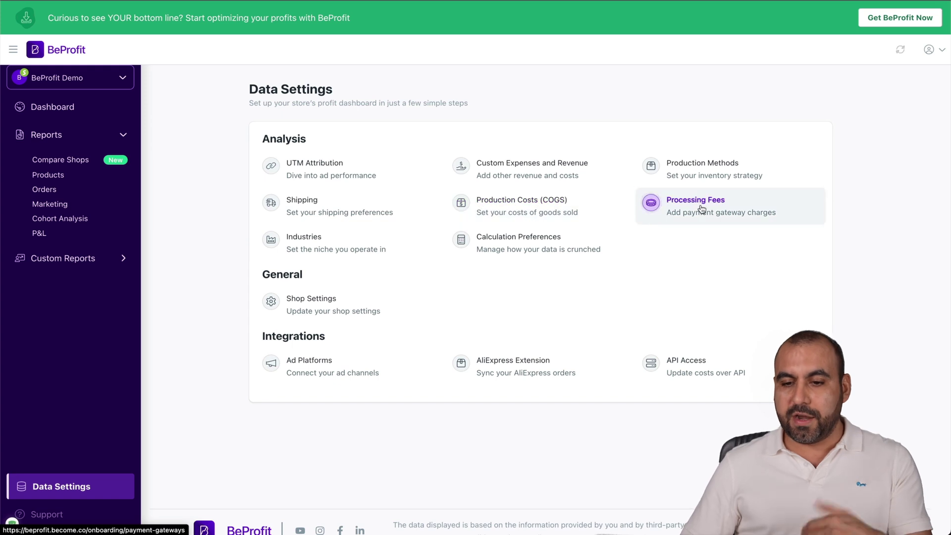
click(721, 203)
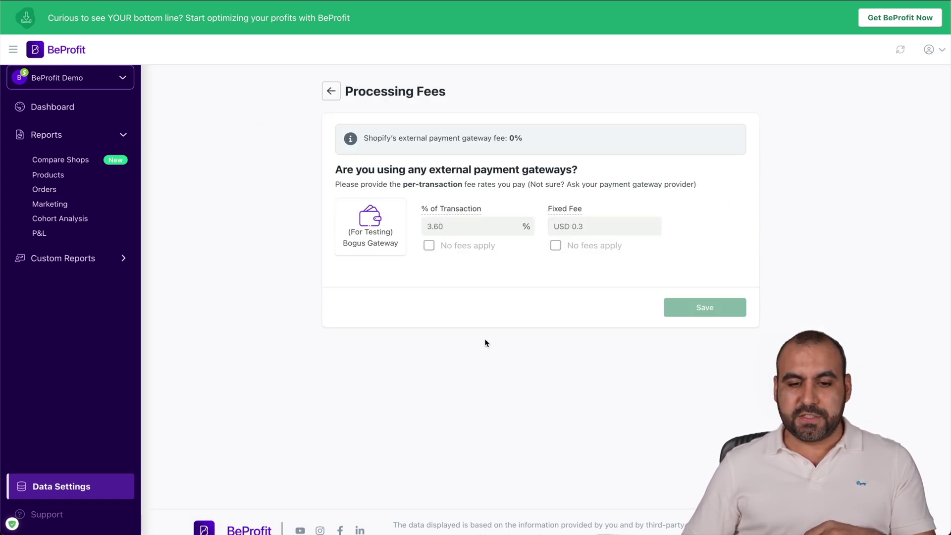
key(alt+Left)
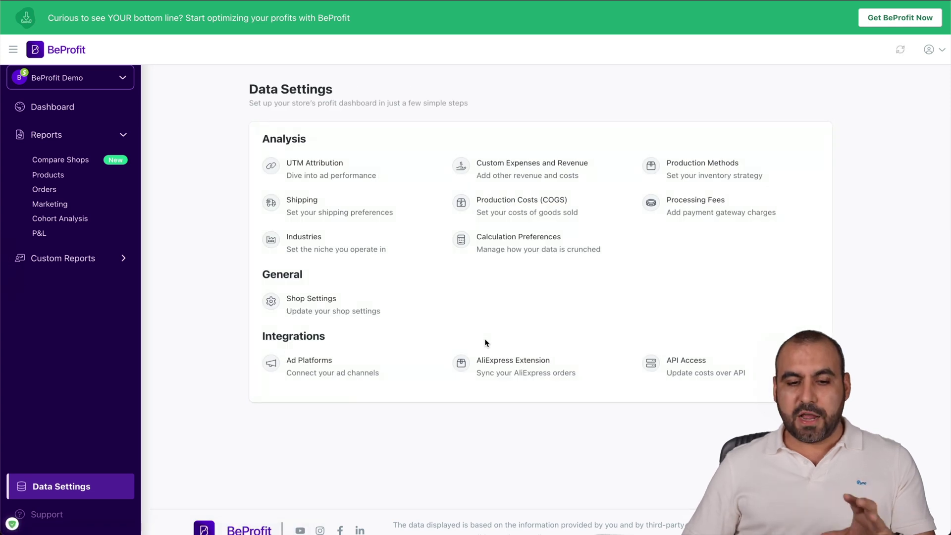
click(328, 301)
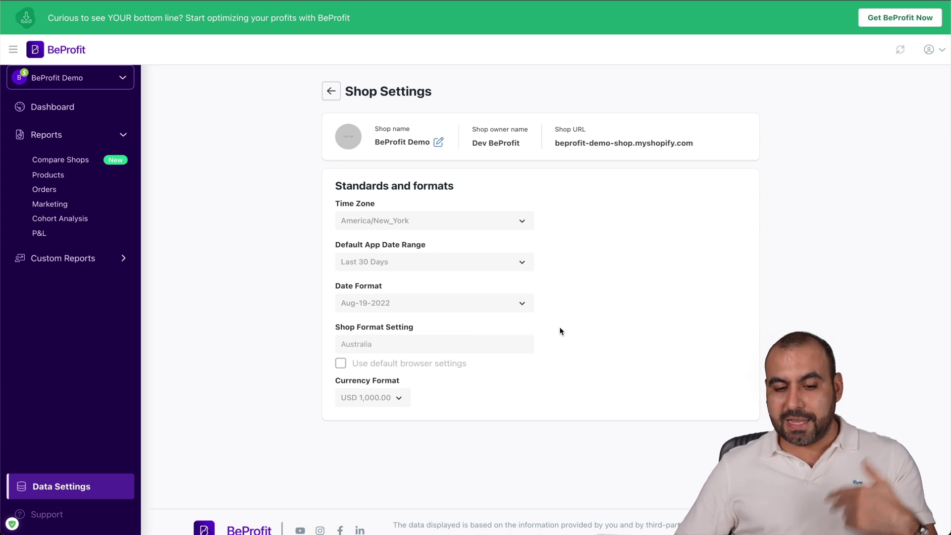
scroll(560, 329, left, 5)
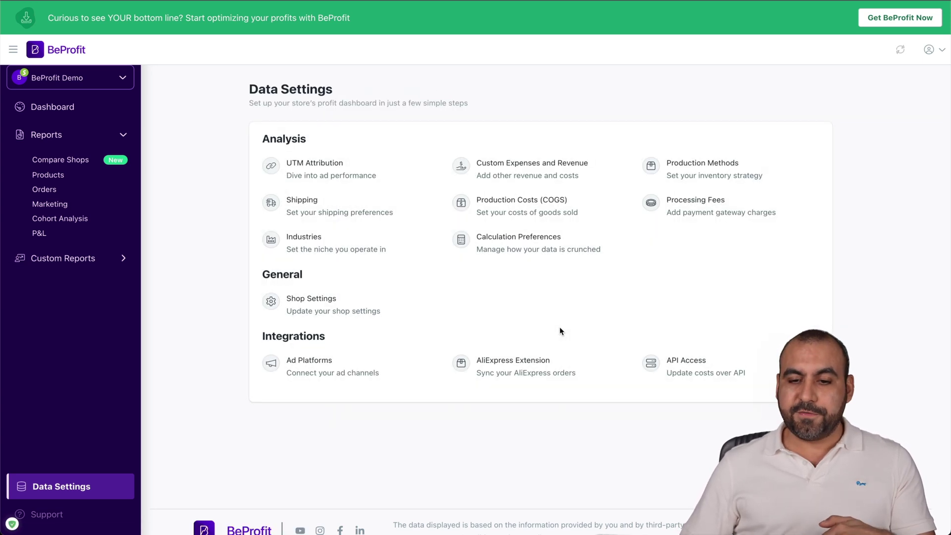
scroll(526, 297, down, 1)
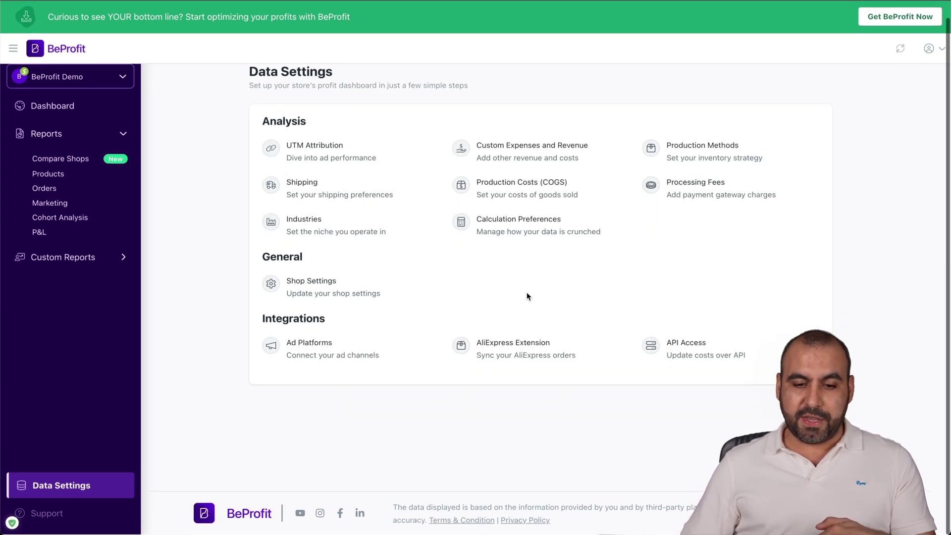
click(320, 346)
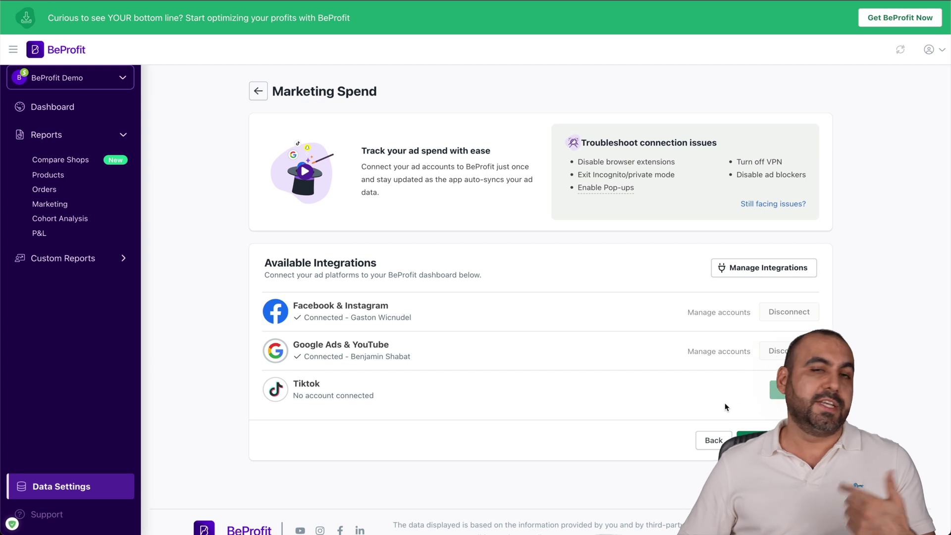
click(713, 440)
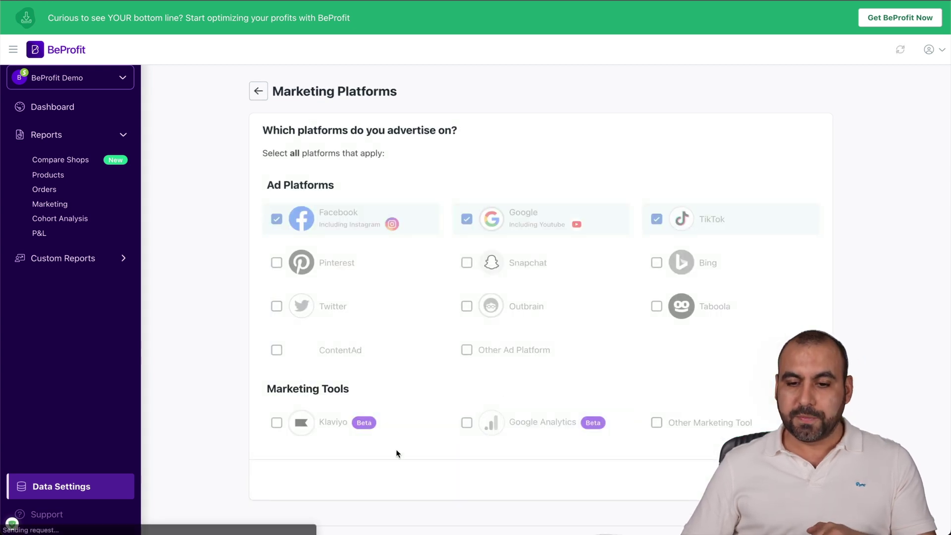
click(258, 90)
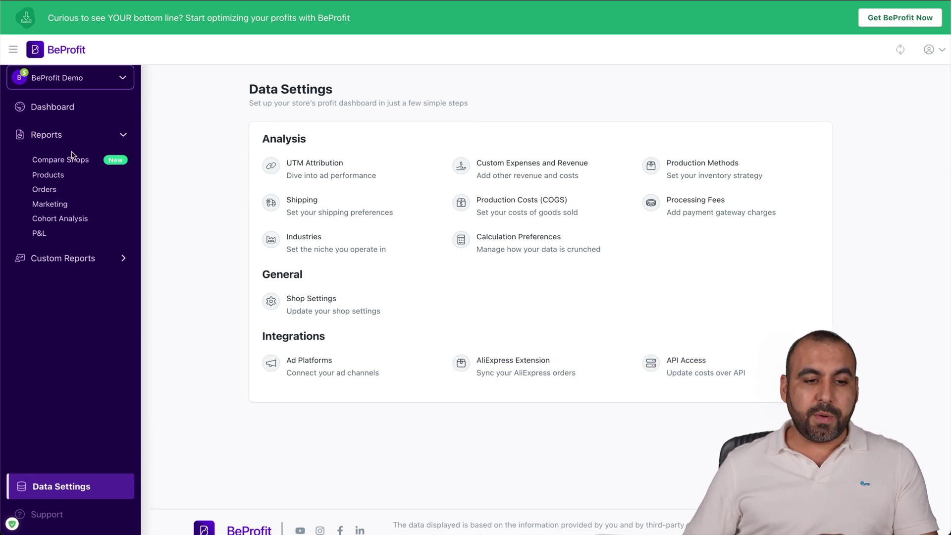
Step: Show the Compare Shops report with sales, ad spend, COGS and profit for both shops
click(65, 161)
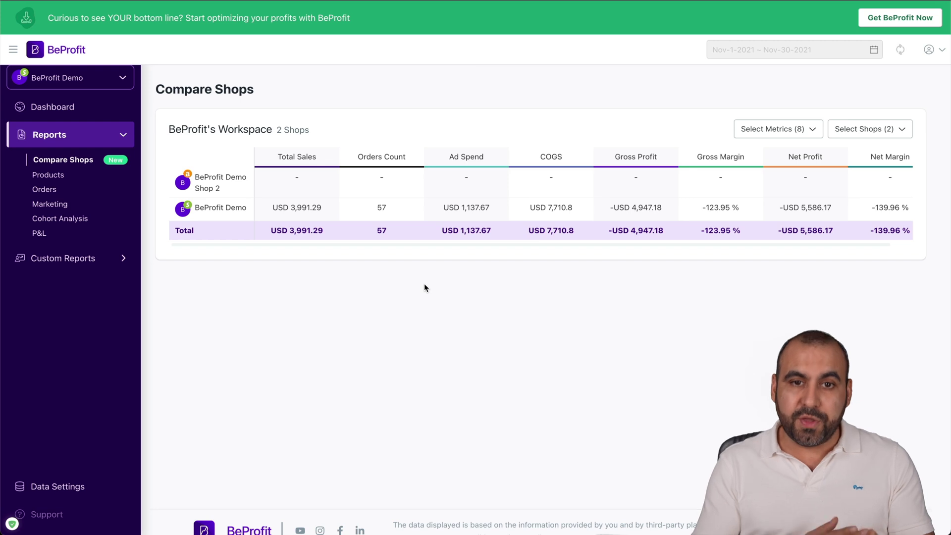
Step: Go to the Products report and check the first product's actions menu, then dismiss it
click(47, 176)
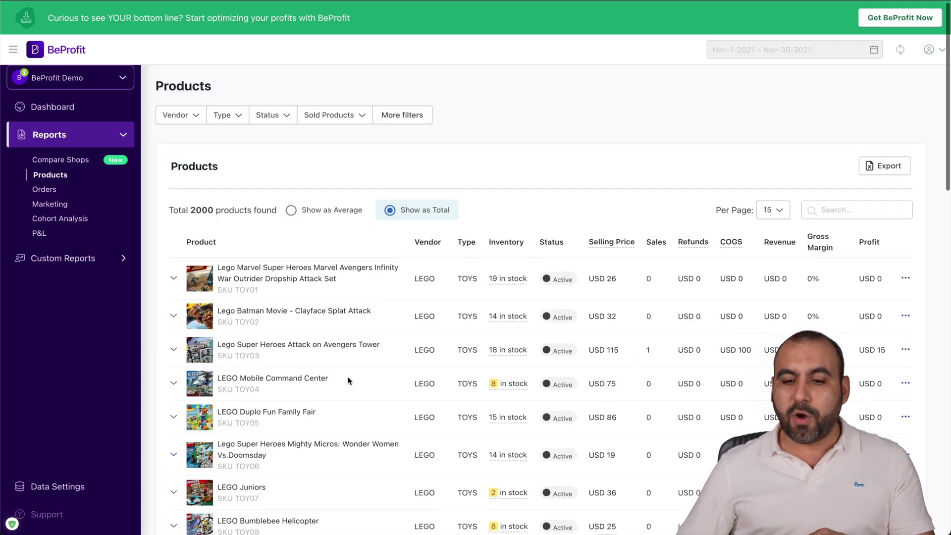
scroll(347, 384, down, 3)
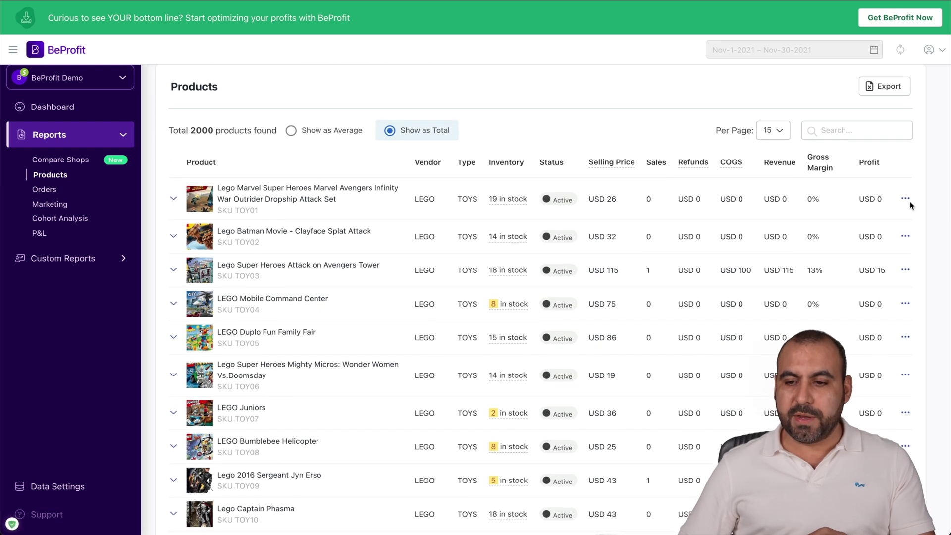
click(906, 198)
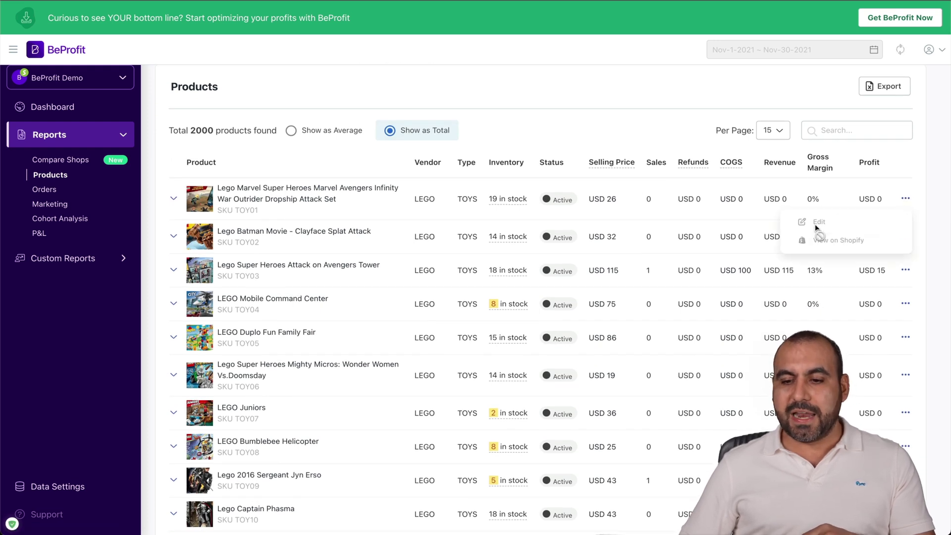
click(684, 142)
Step: Expand the Lego 2016 Sergeant Jyn Erso row to show its variant details
scroll(496, 244, up, 1)
mouse_move(495, 243)
scroll(495, 244, up, 1)
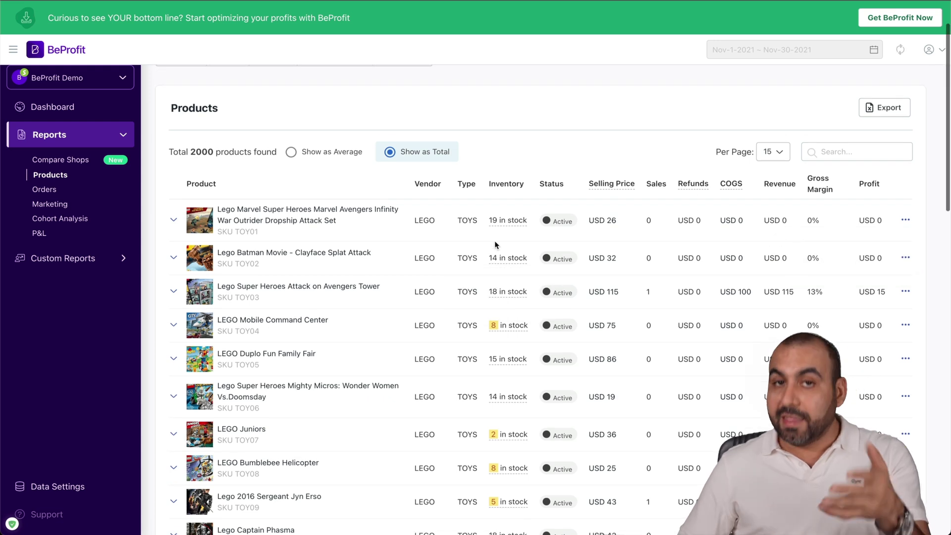
scroll(495, 244, up, 2)
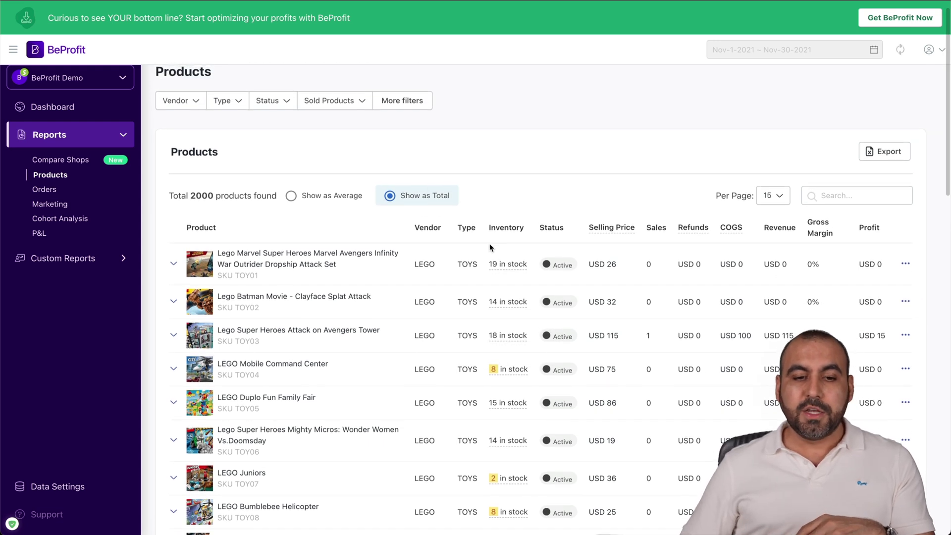
scroll(490, 242, up, 1)
scroll(557, 364, down, 2)
scroll(557, 364, down, 1)
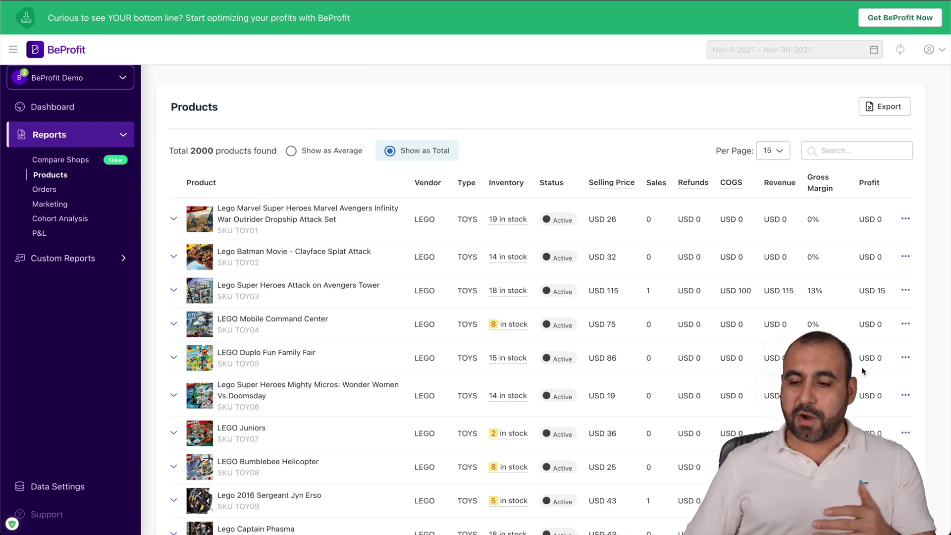
scroll(862, 287, down, 3)
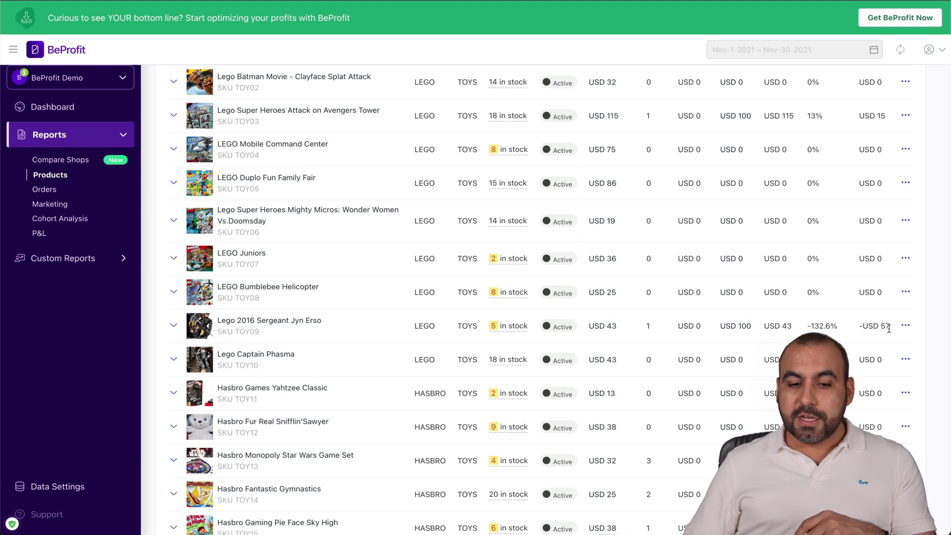
mouse_move(497, 329)
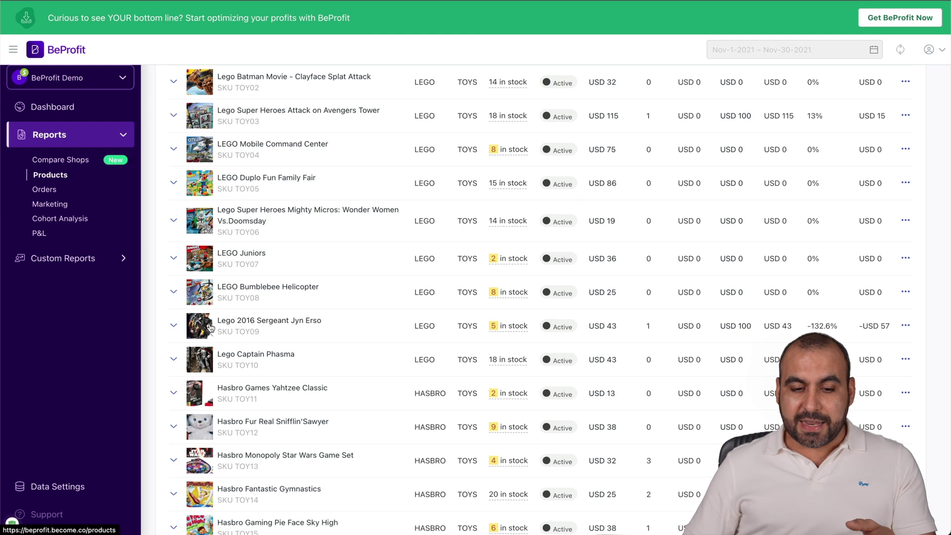
click(174, 325)
scroll(183, 328, down, 1)
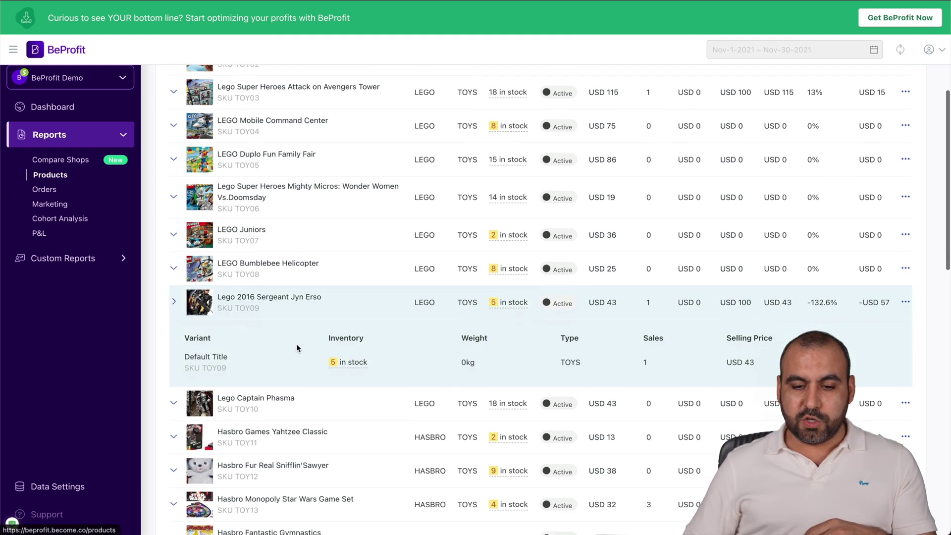
mouse_move(334, 338)
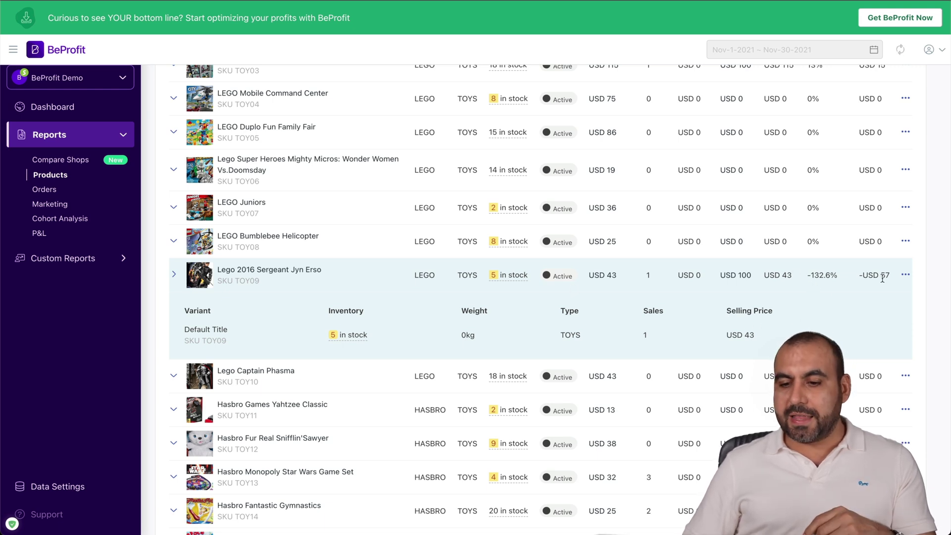
scroll(842, 282, down, 5)
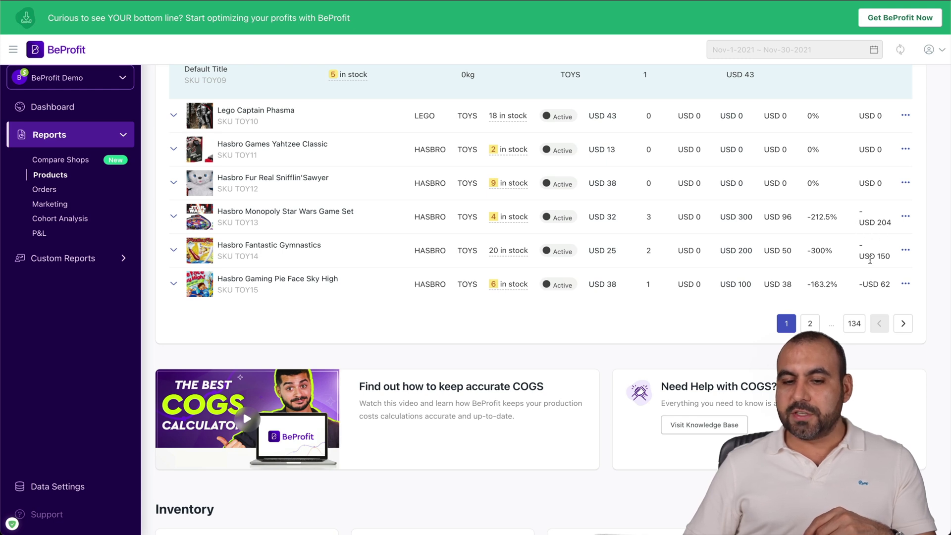
scroll(495, 248, up, 6)
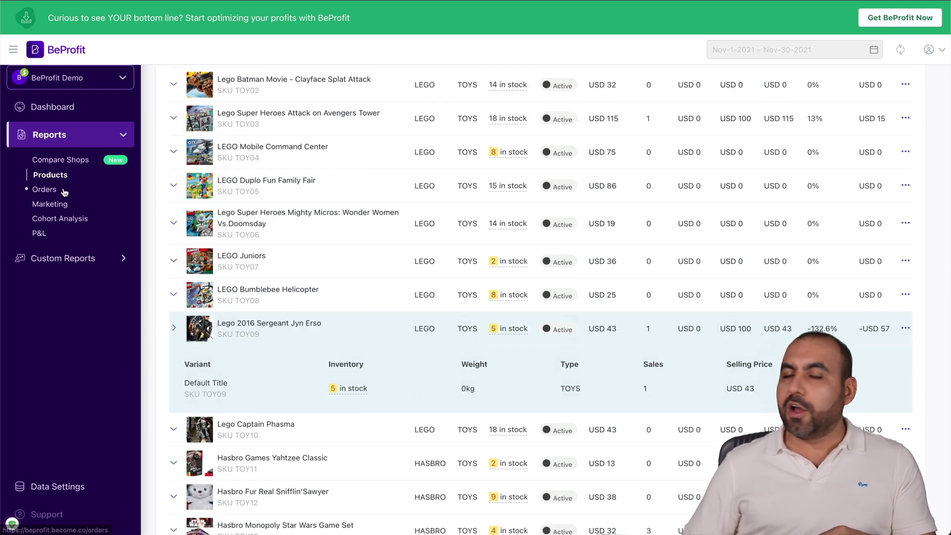
Step: In the Orders report, expand orders #1397, #1396 and #1395 to list their products
click(47, 190)
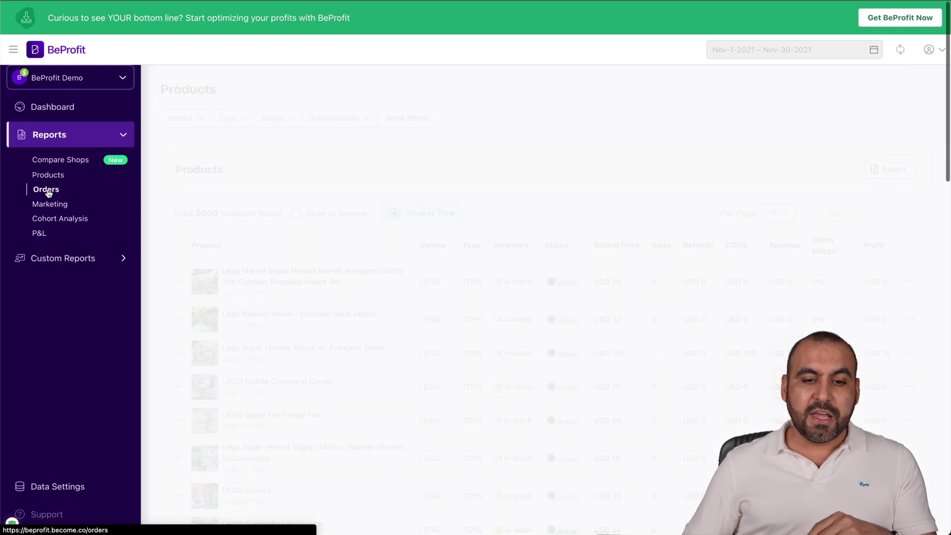
mouse_move(468, 406)
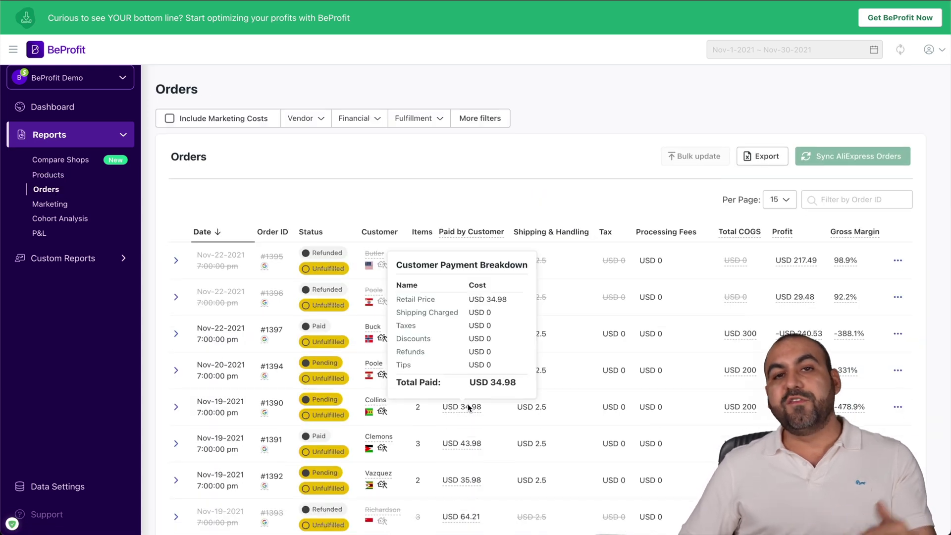
scroll(467, 403, down, 2)
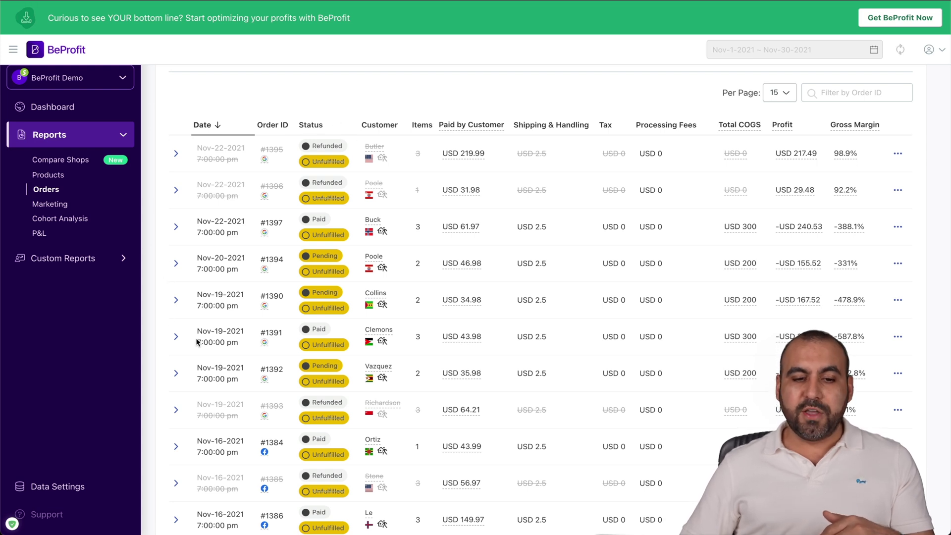
click(176, 228)
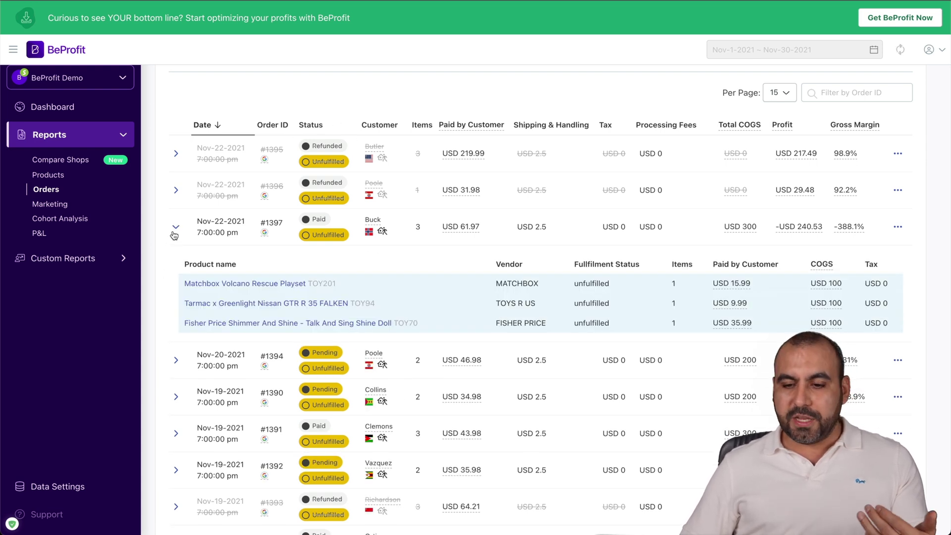
click(176, 190)
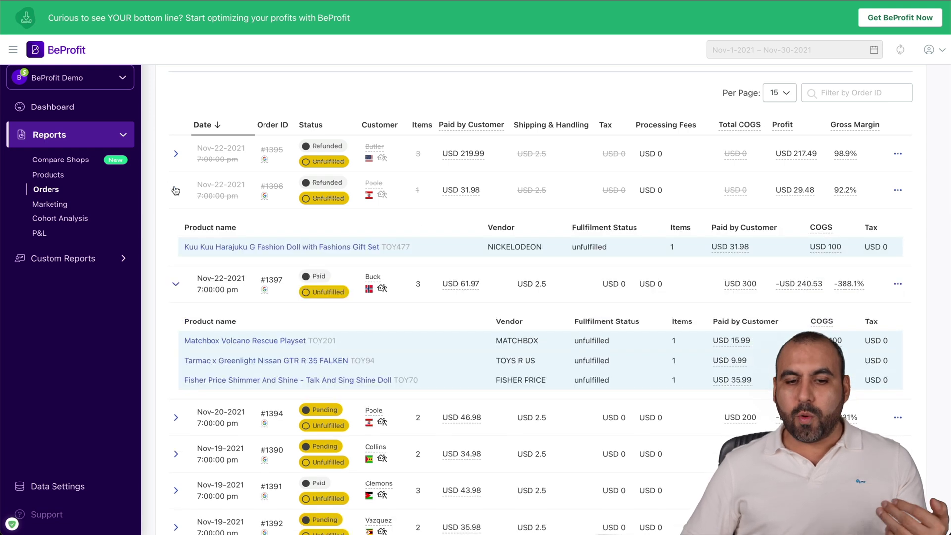
click(176, 154)
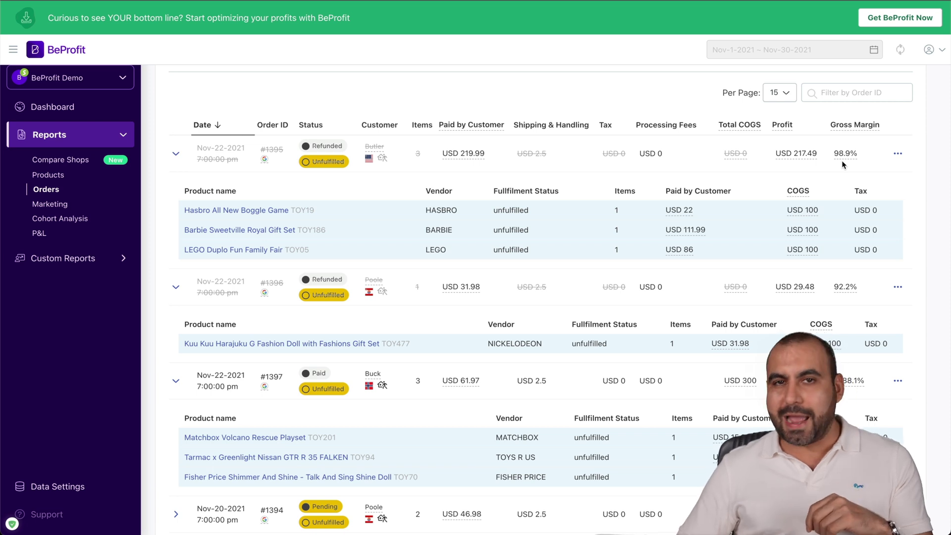
Step: View the Customer Order History for order #1395, then close it
click(898, 153)
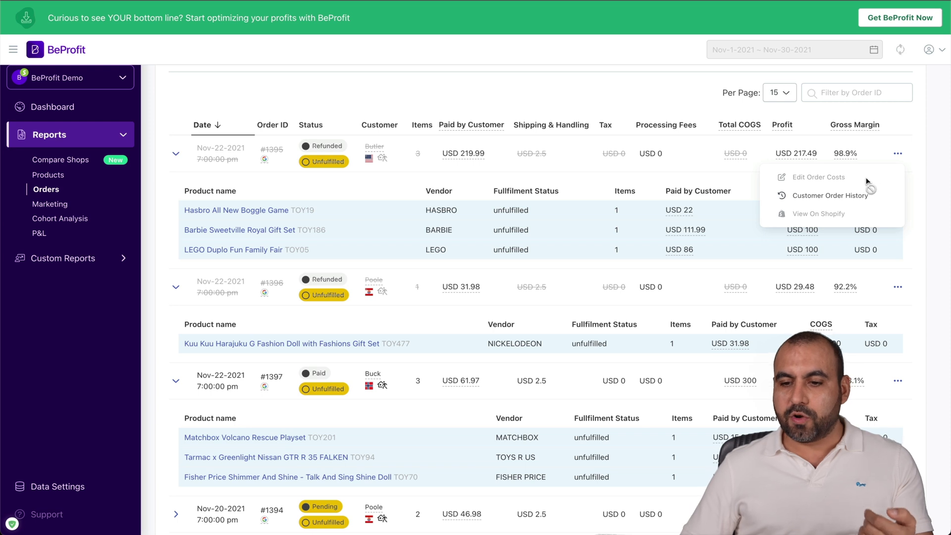
click(876, 200)
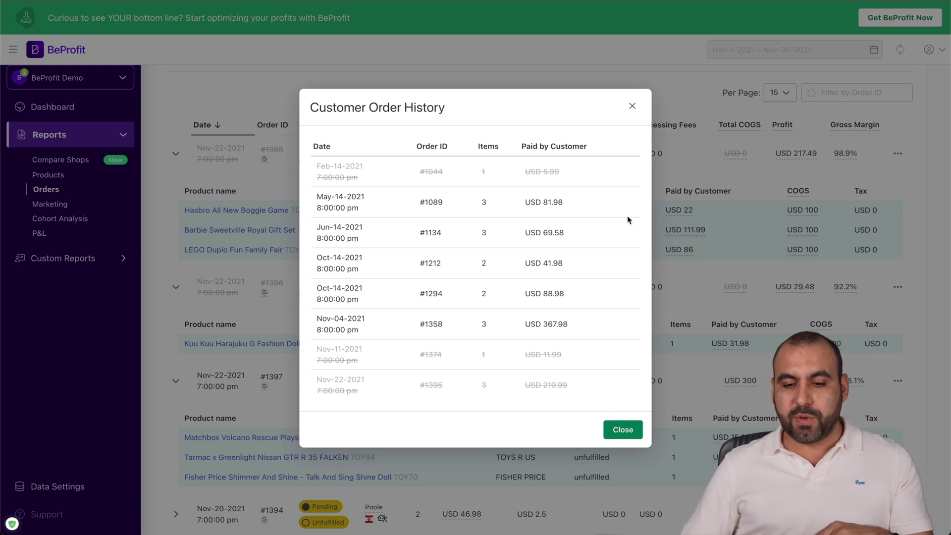
click(632, 113)
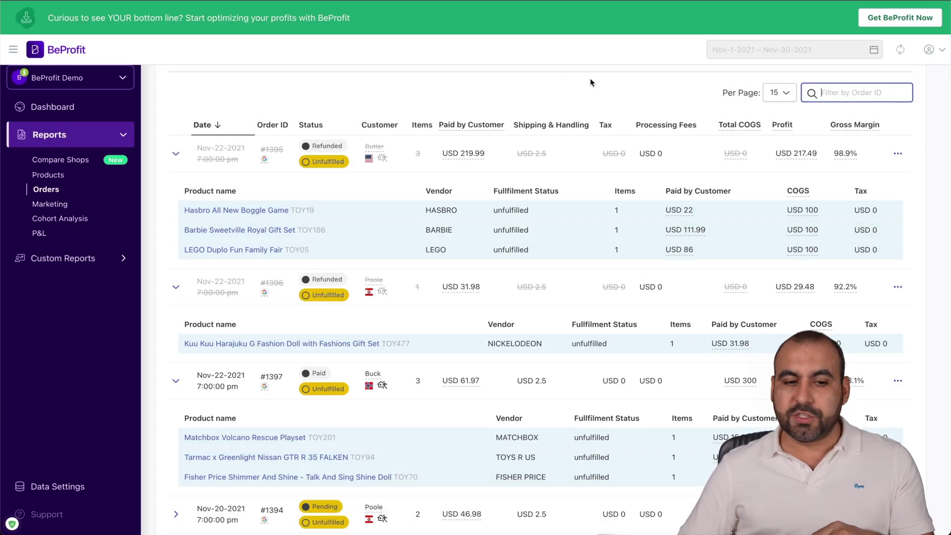
Step: Browse the Marketing ad spend report, then switch to the Cohort Analysis report
click(55, 205)
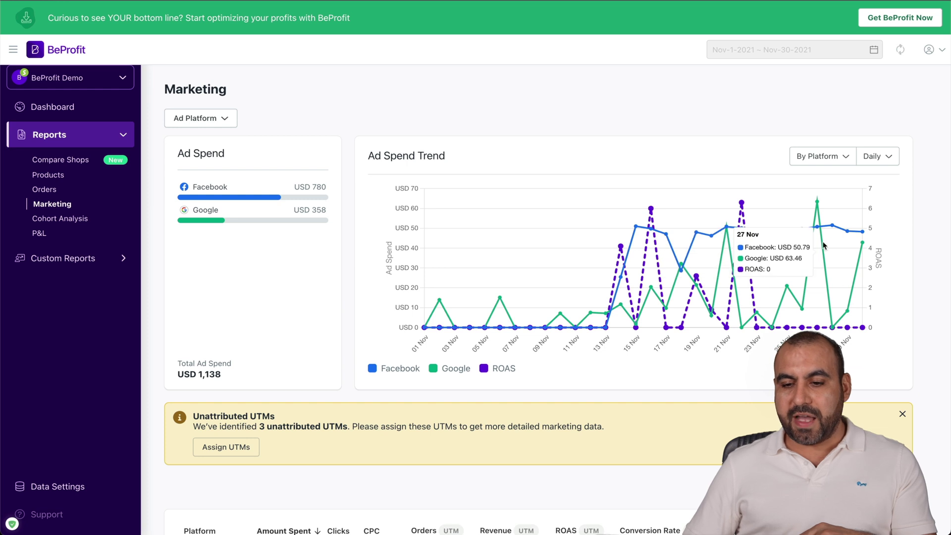
scroll(581, 412, down, 4)
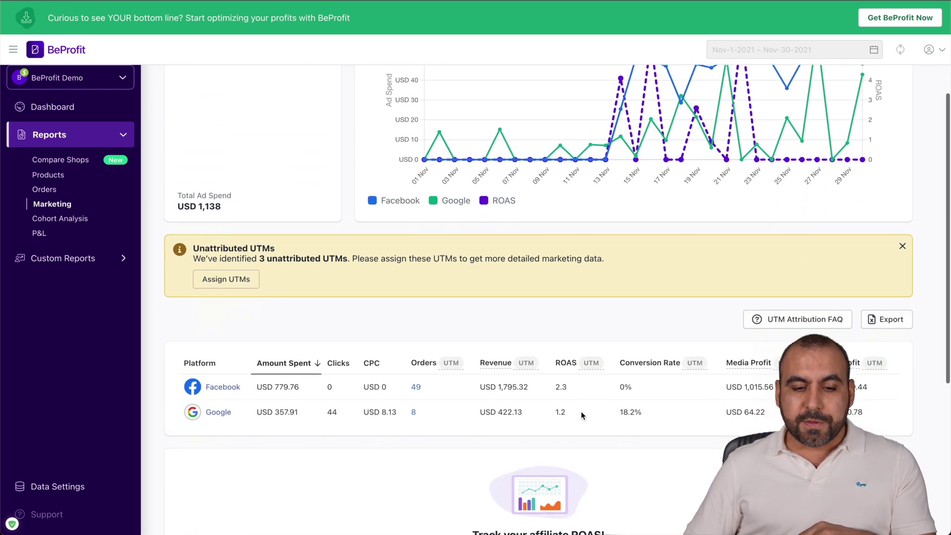
scroll(581, 415, down, 5)
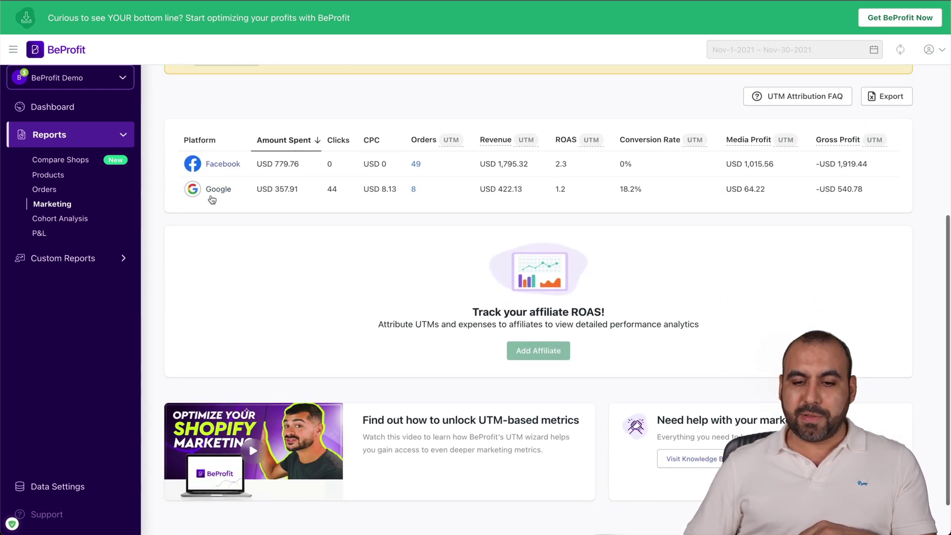
scroll(233, 197, down, 1)
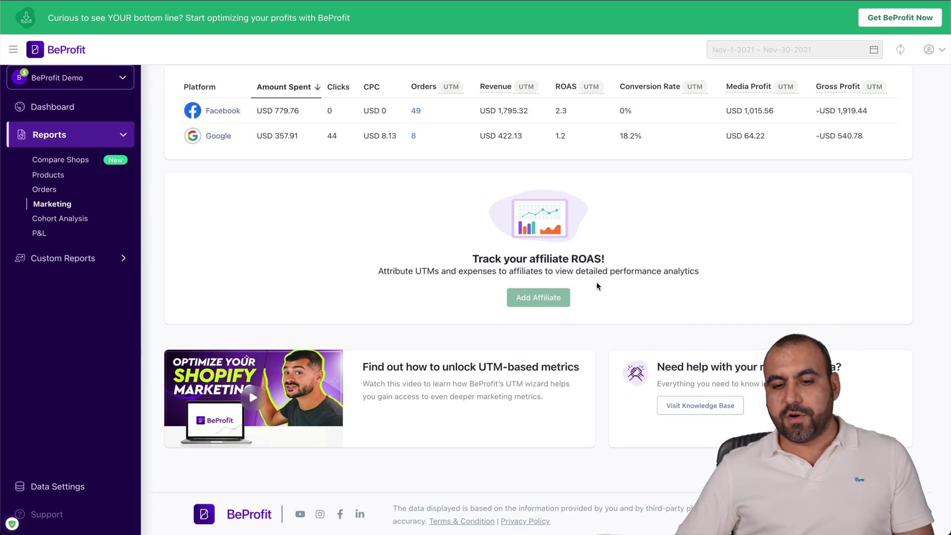
scroll(404, 274, up, 4)
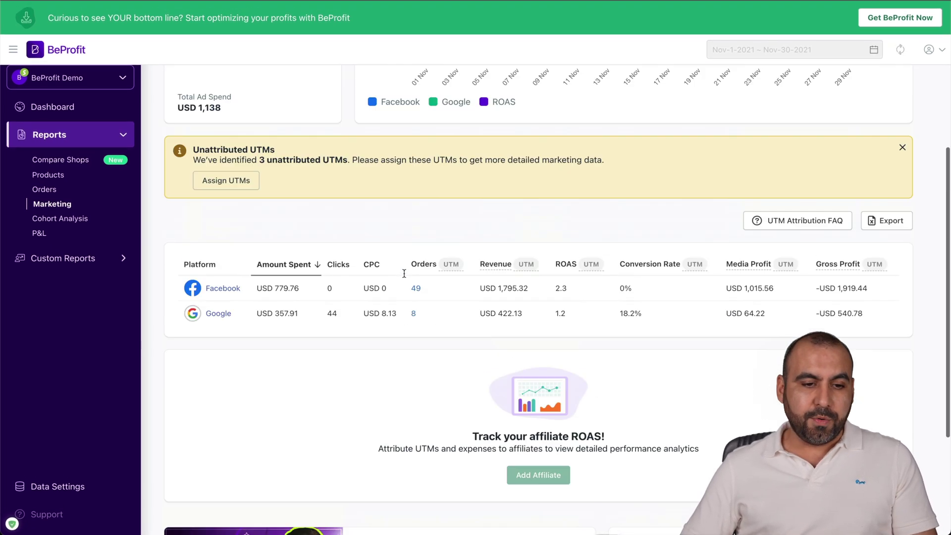
click(49, 219)
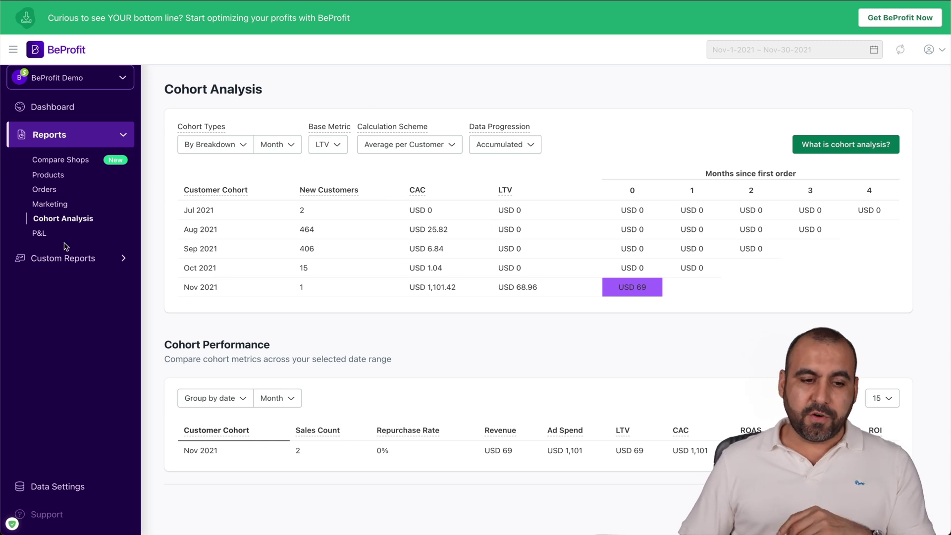
Step: Scroll the 2021 P&L report down to Net Profit, then expand Custom Reports
click(43, 233)
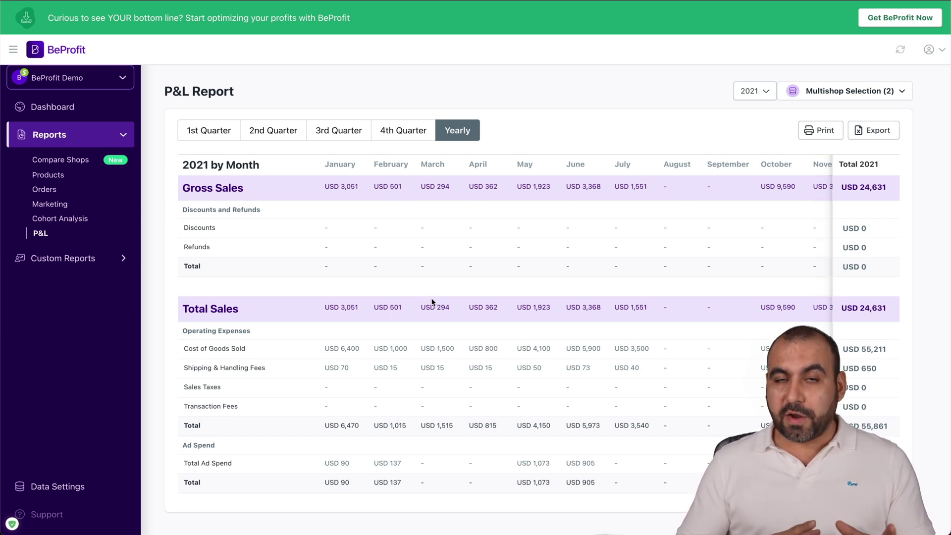
scroll(465, 325, down, 3)
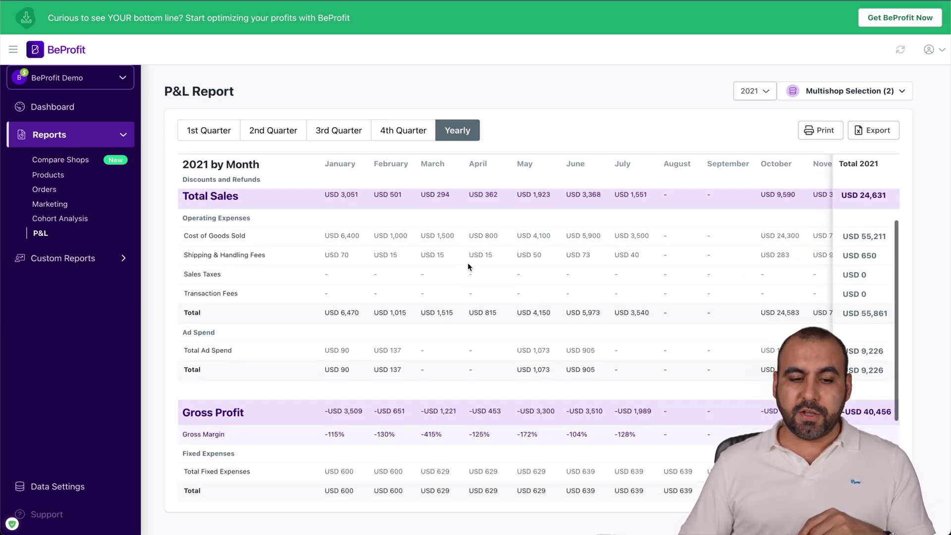
scroll(467, 263, down, 3)
scroll(468, 263, down, 1)
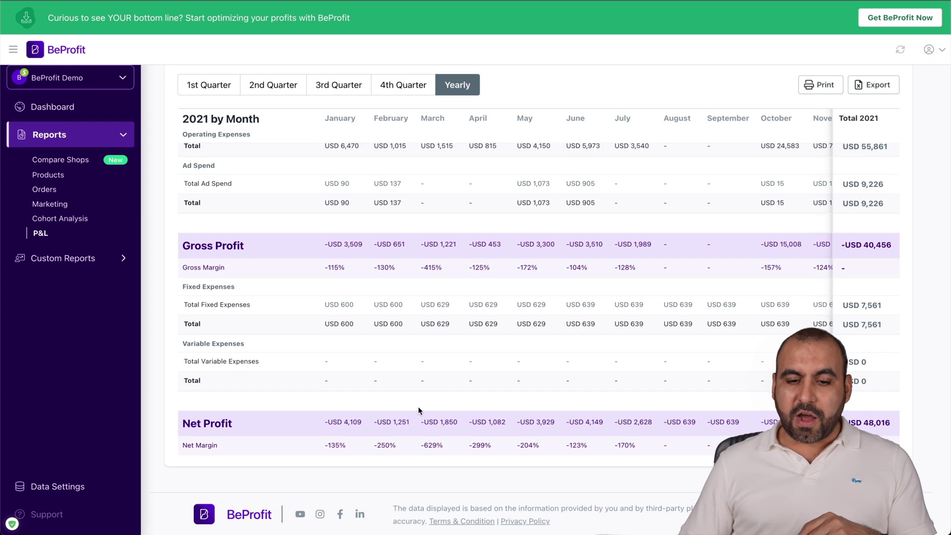
scroll(418, 406, up, 5)
click(88, 260)
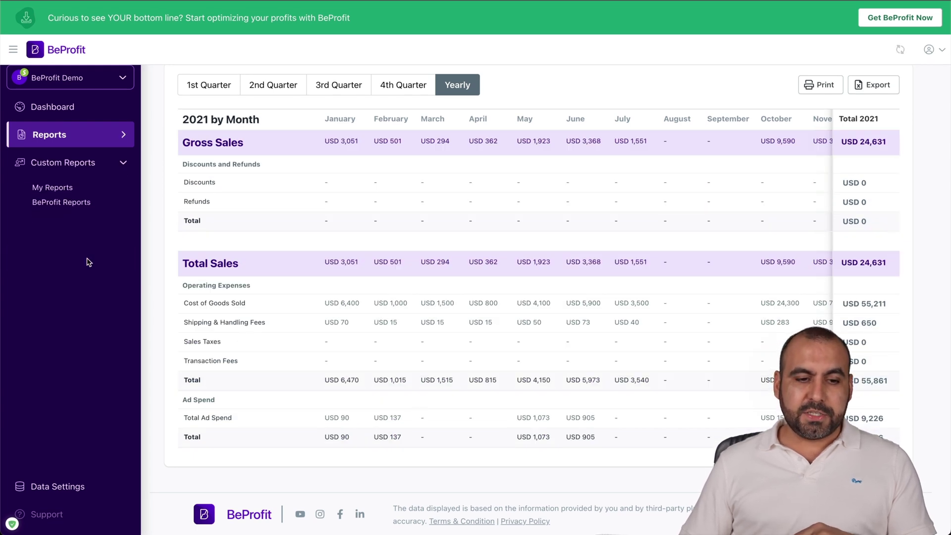
Step: Browse My Reports and the preset BeProfit Reports, then return to the Dashboard
click(60, 192)
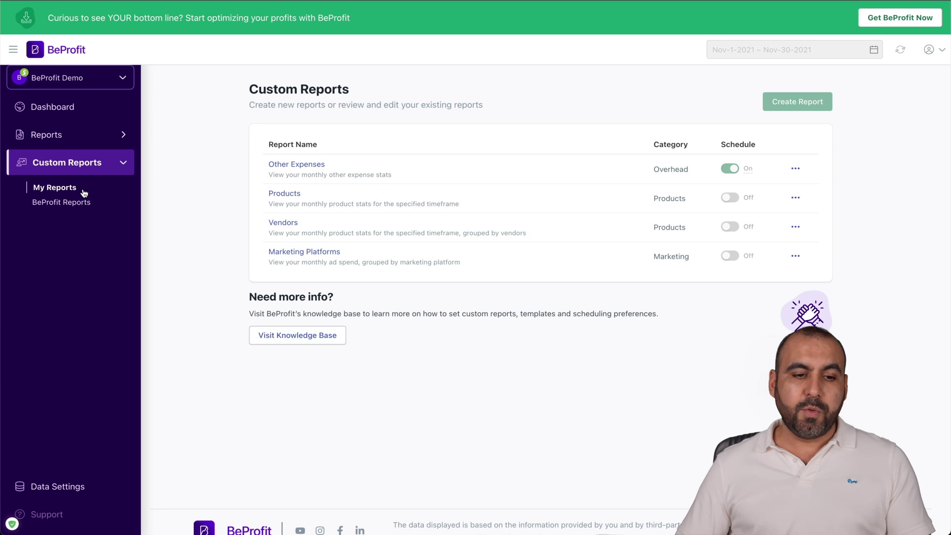
click(73, 203)
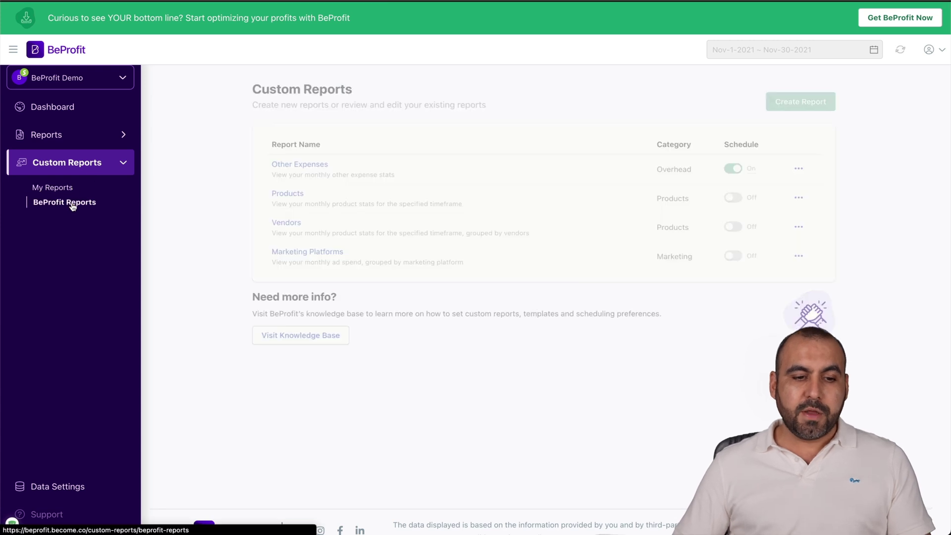
click(53, 106)
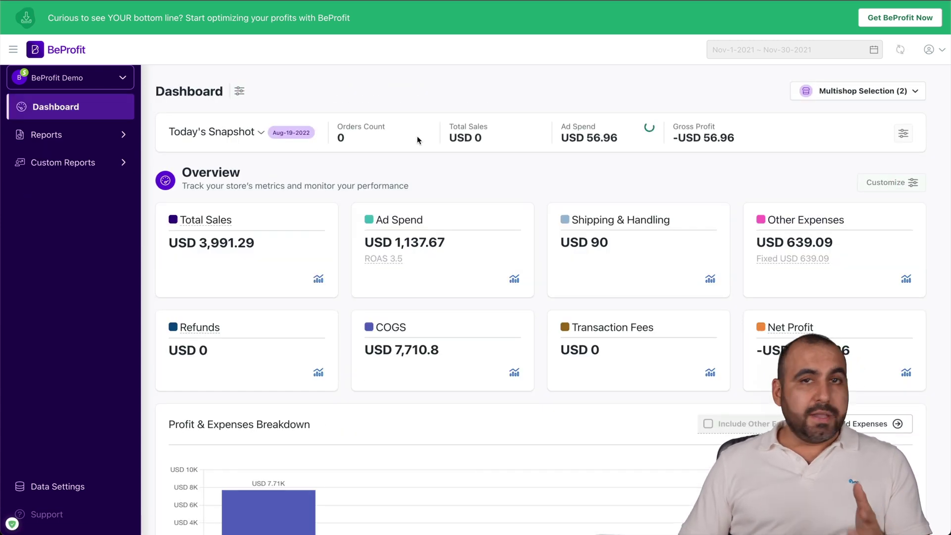